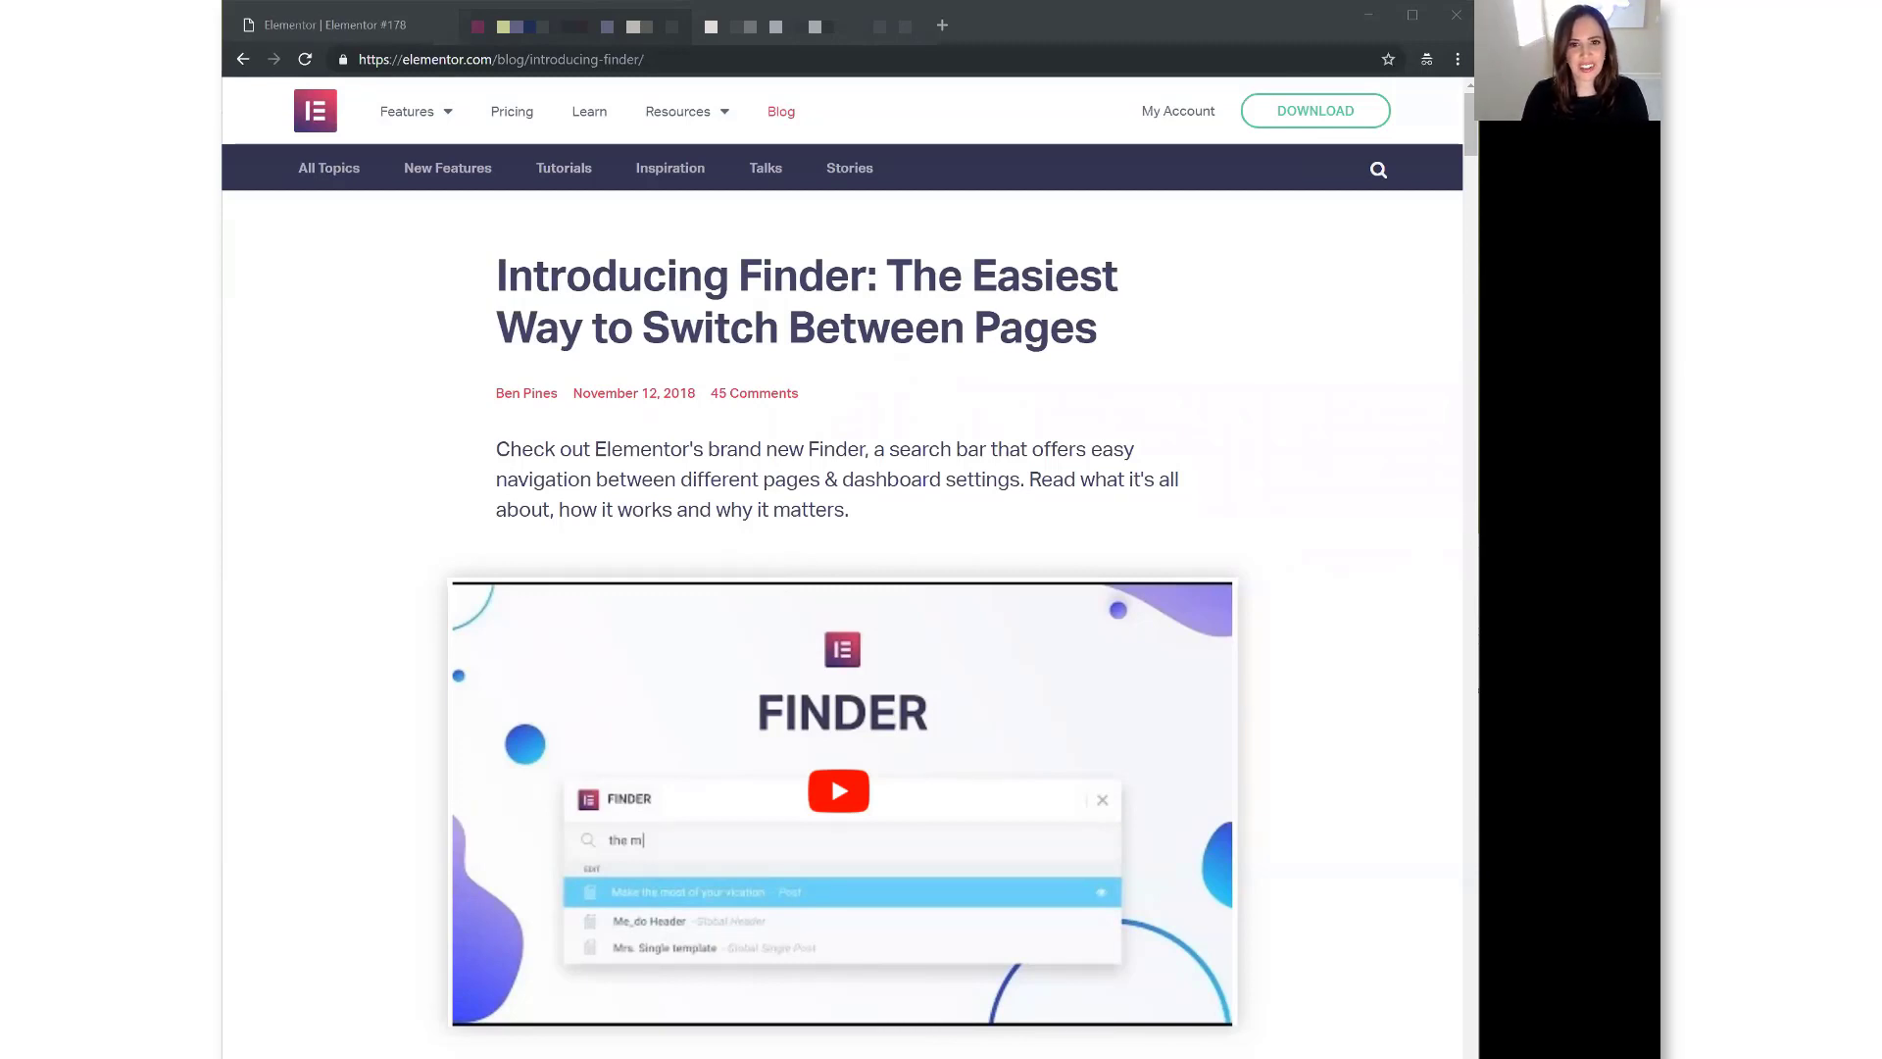
- Read through the blog article introducing Elementor Finder, from its introduction through the workflow and shortcut sections to the conclusion
scroll(1324, 410, down, 3)
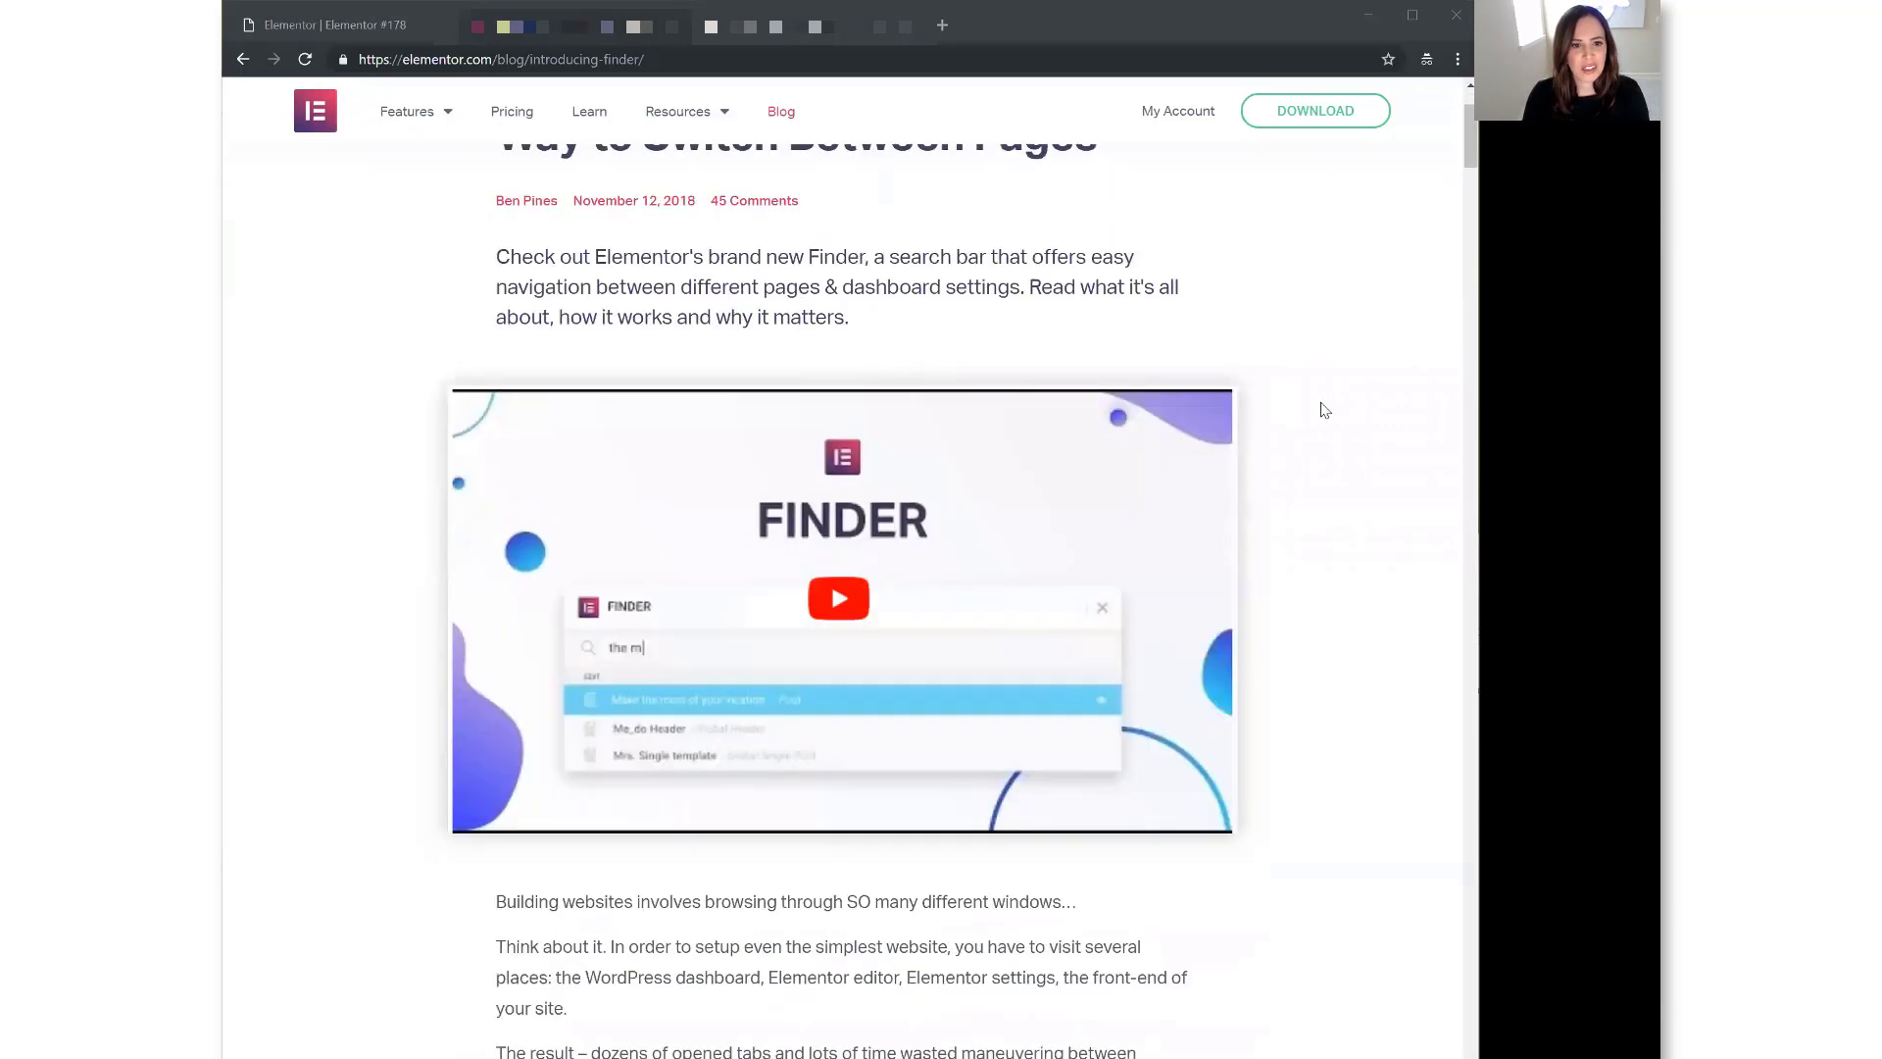
scroll(1324, 410, up, 3)
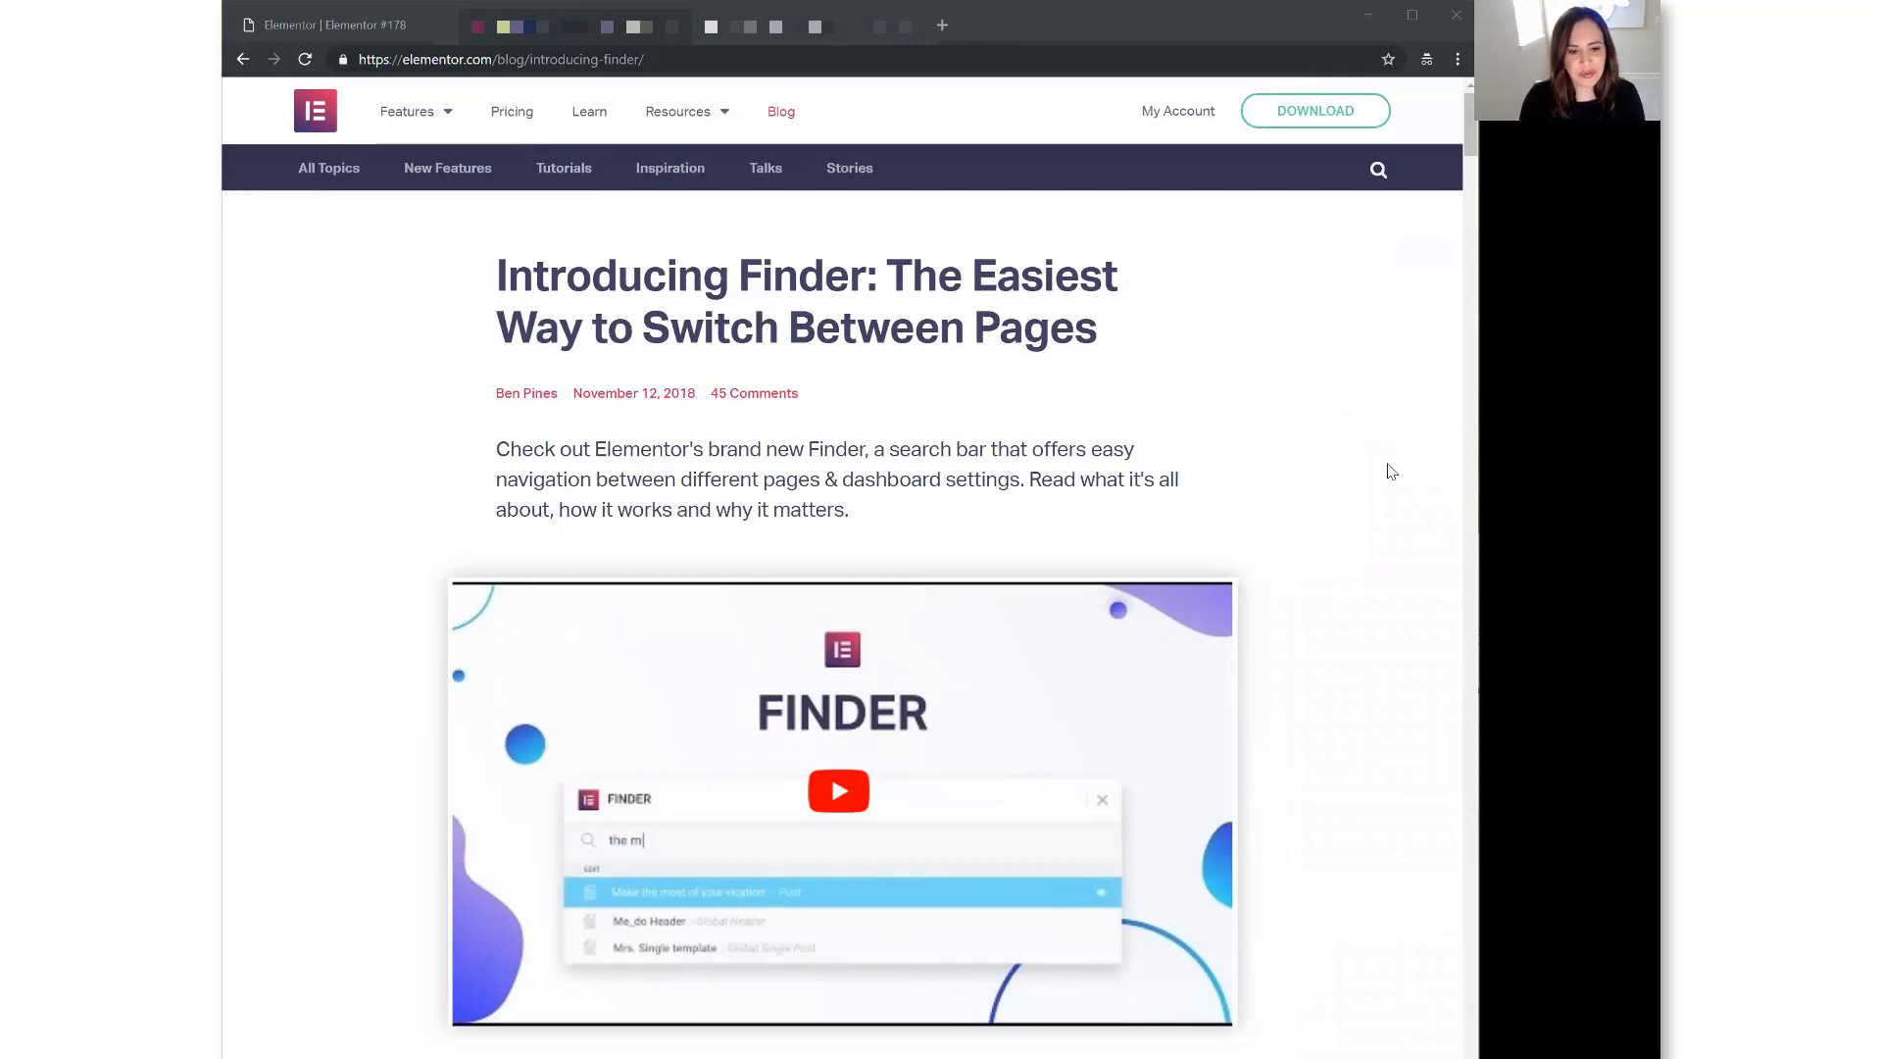
scroll(1387, 467, down, 10)
scroll(1380, 480, down, 10)
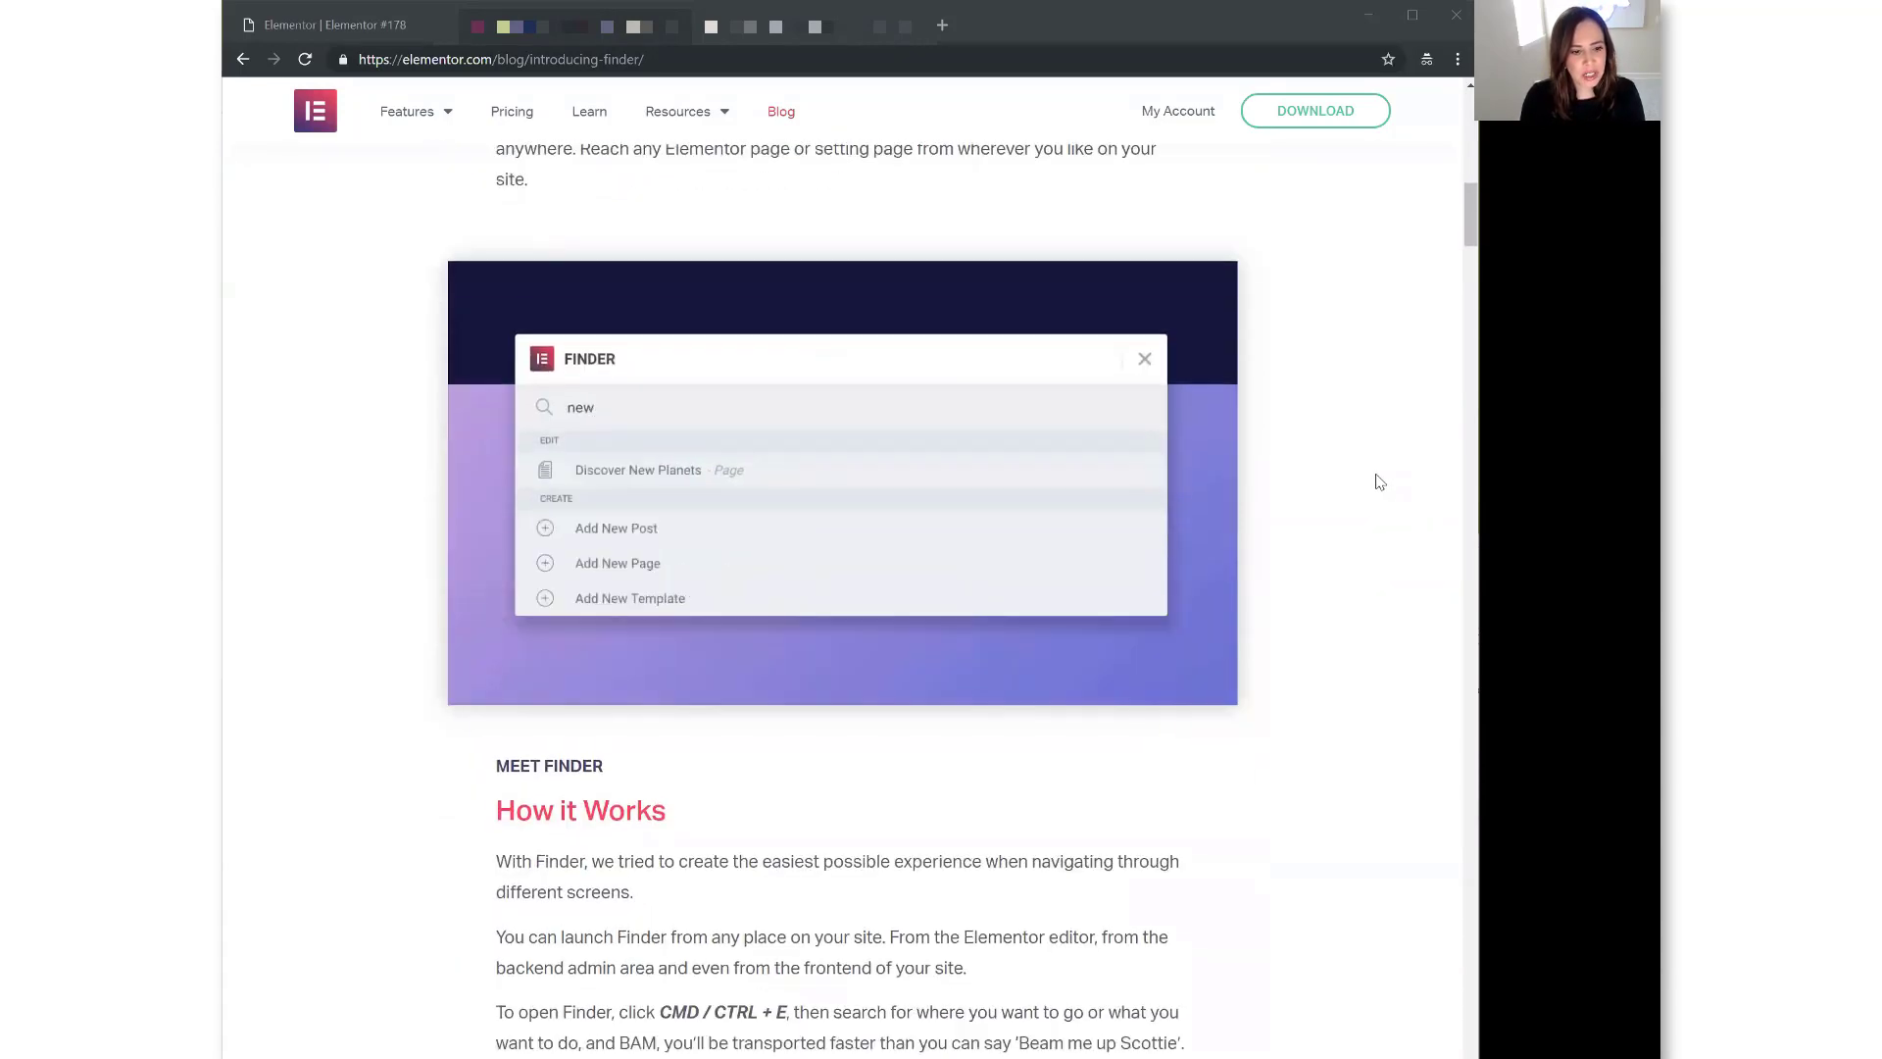
scroll(1380, 481, down, 5)
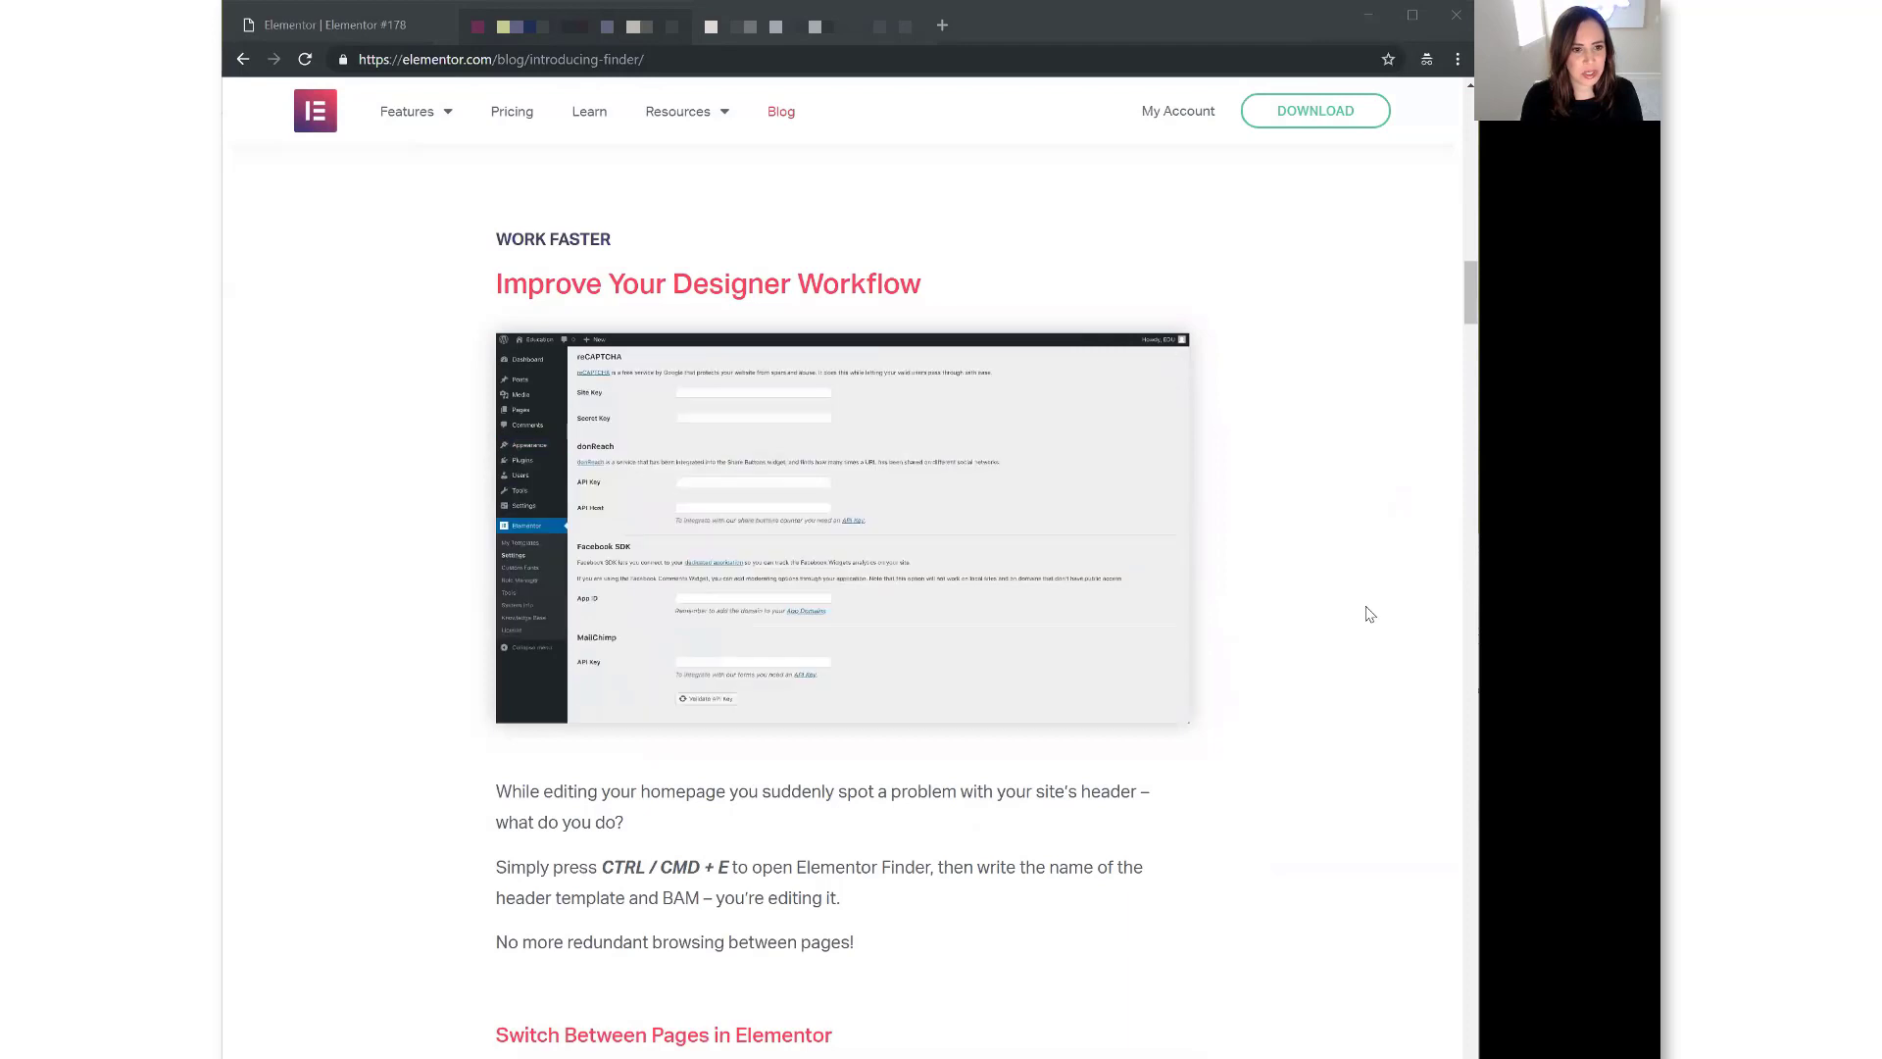
scroll(1369, 614, down, 13)
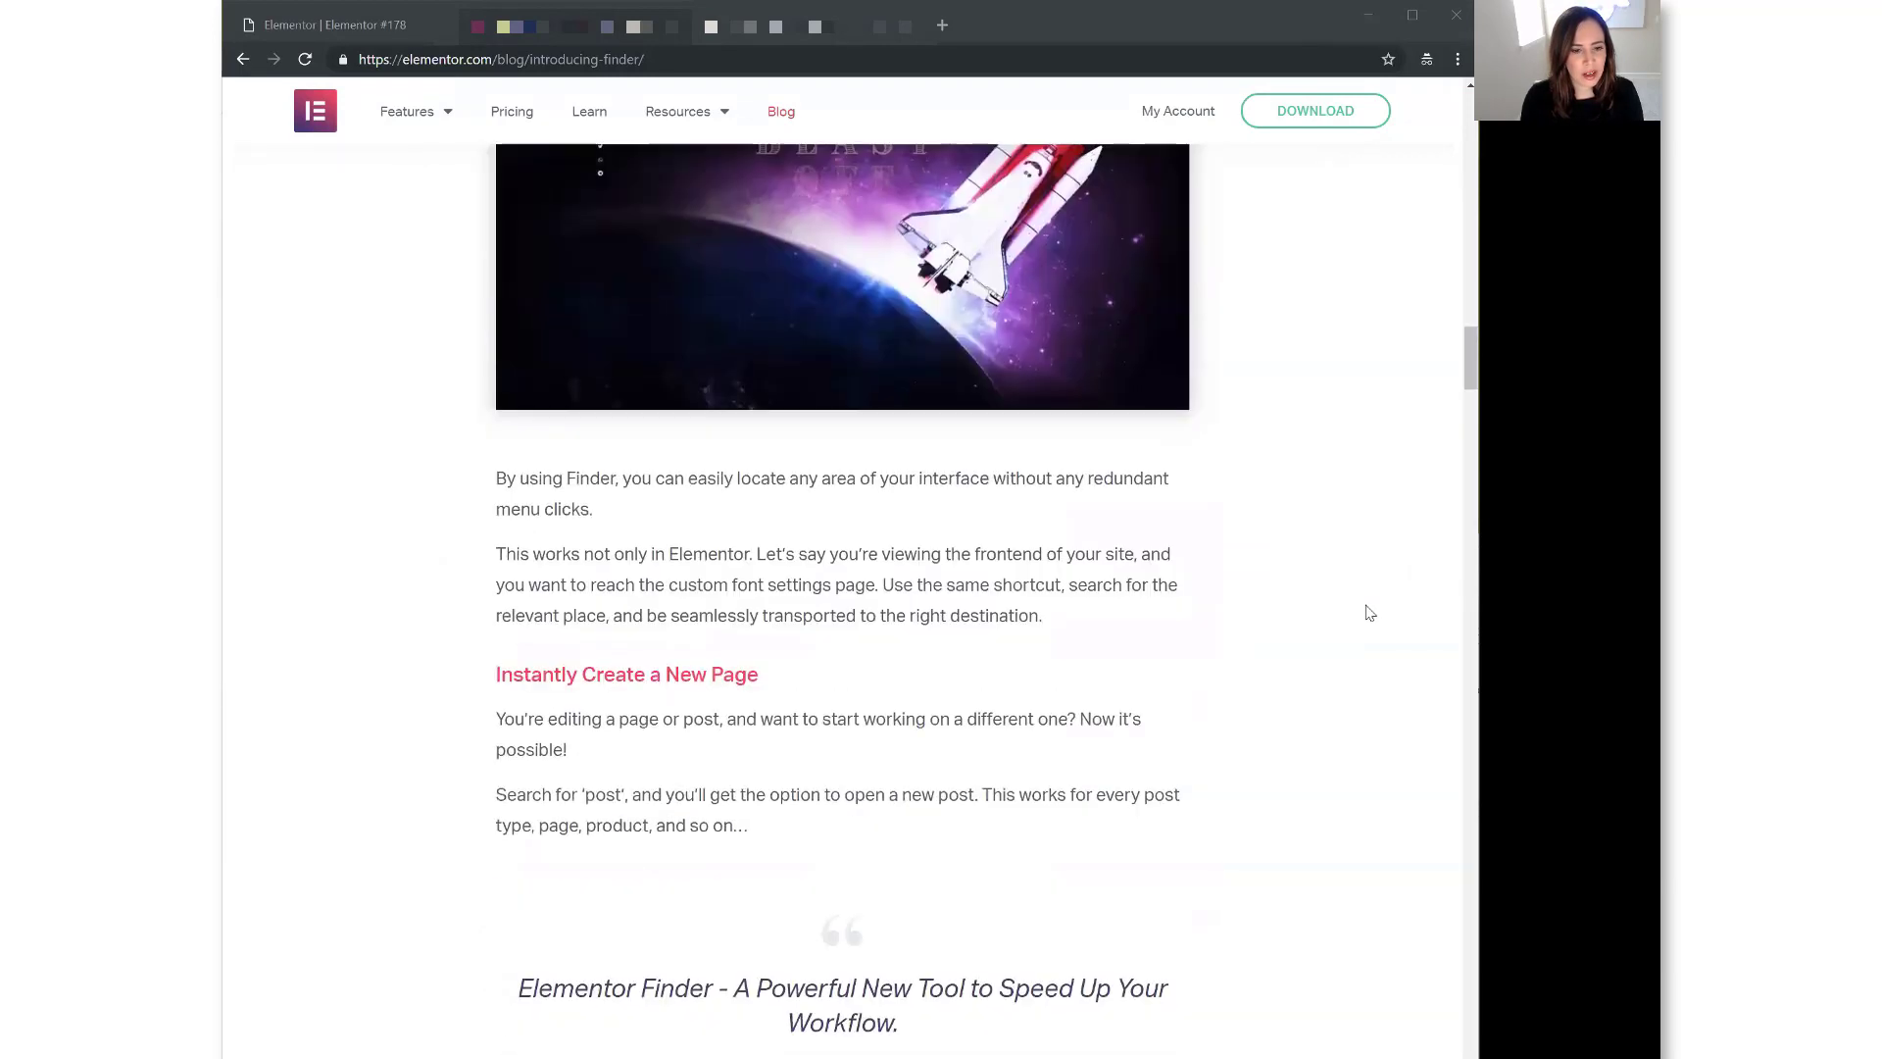
scroll(1370, 613, down, 1)
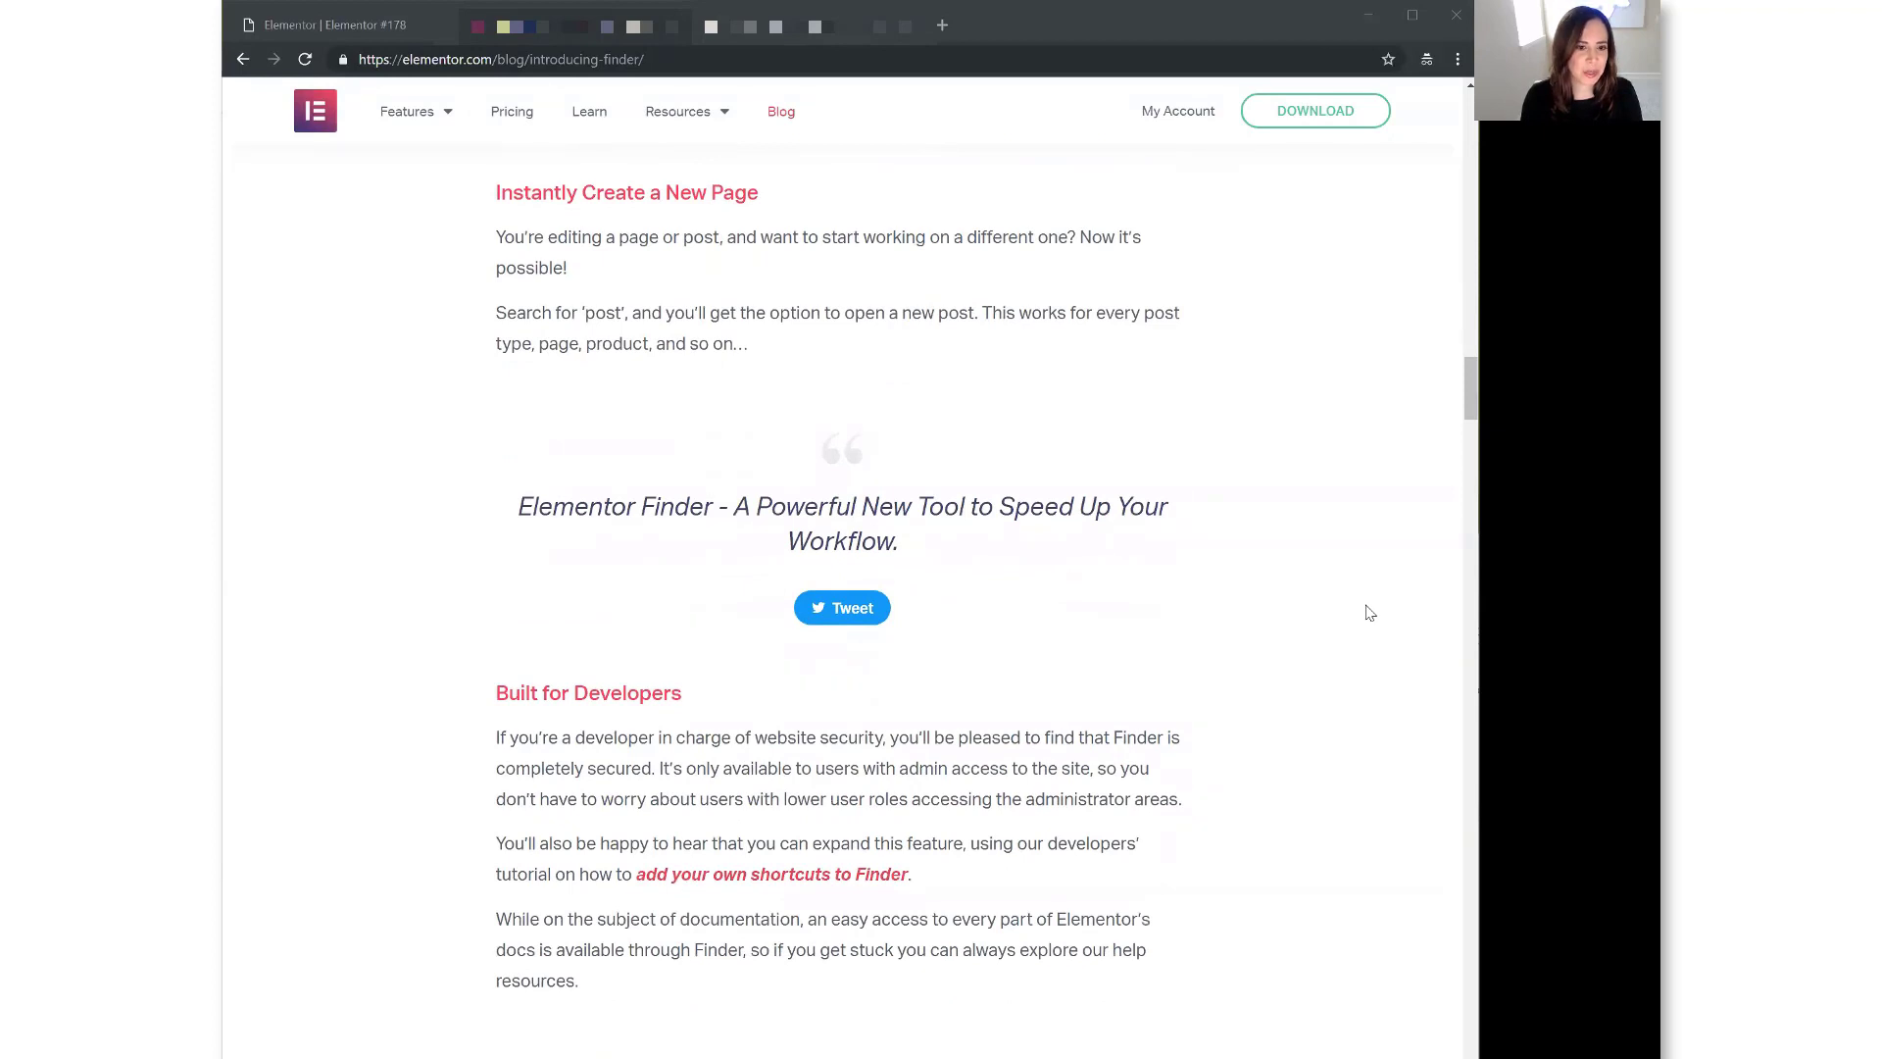
scroll(1369, 613, down, 9)
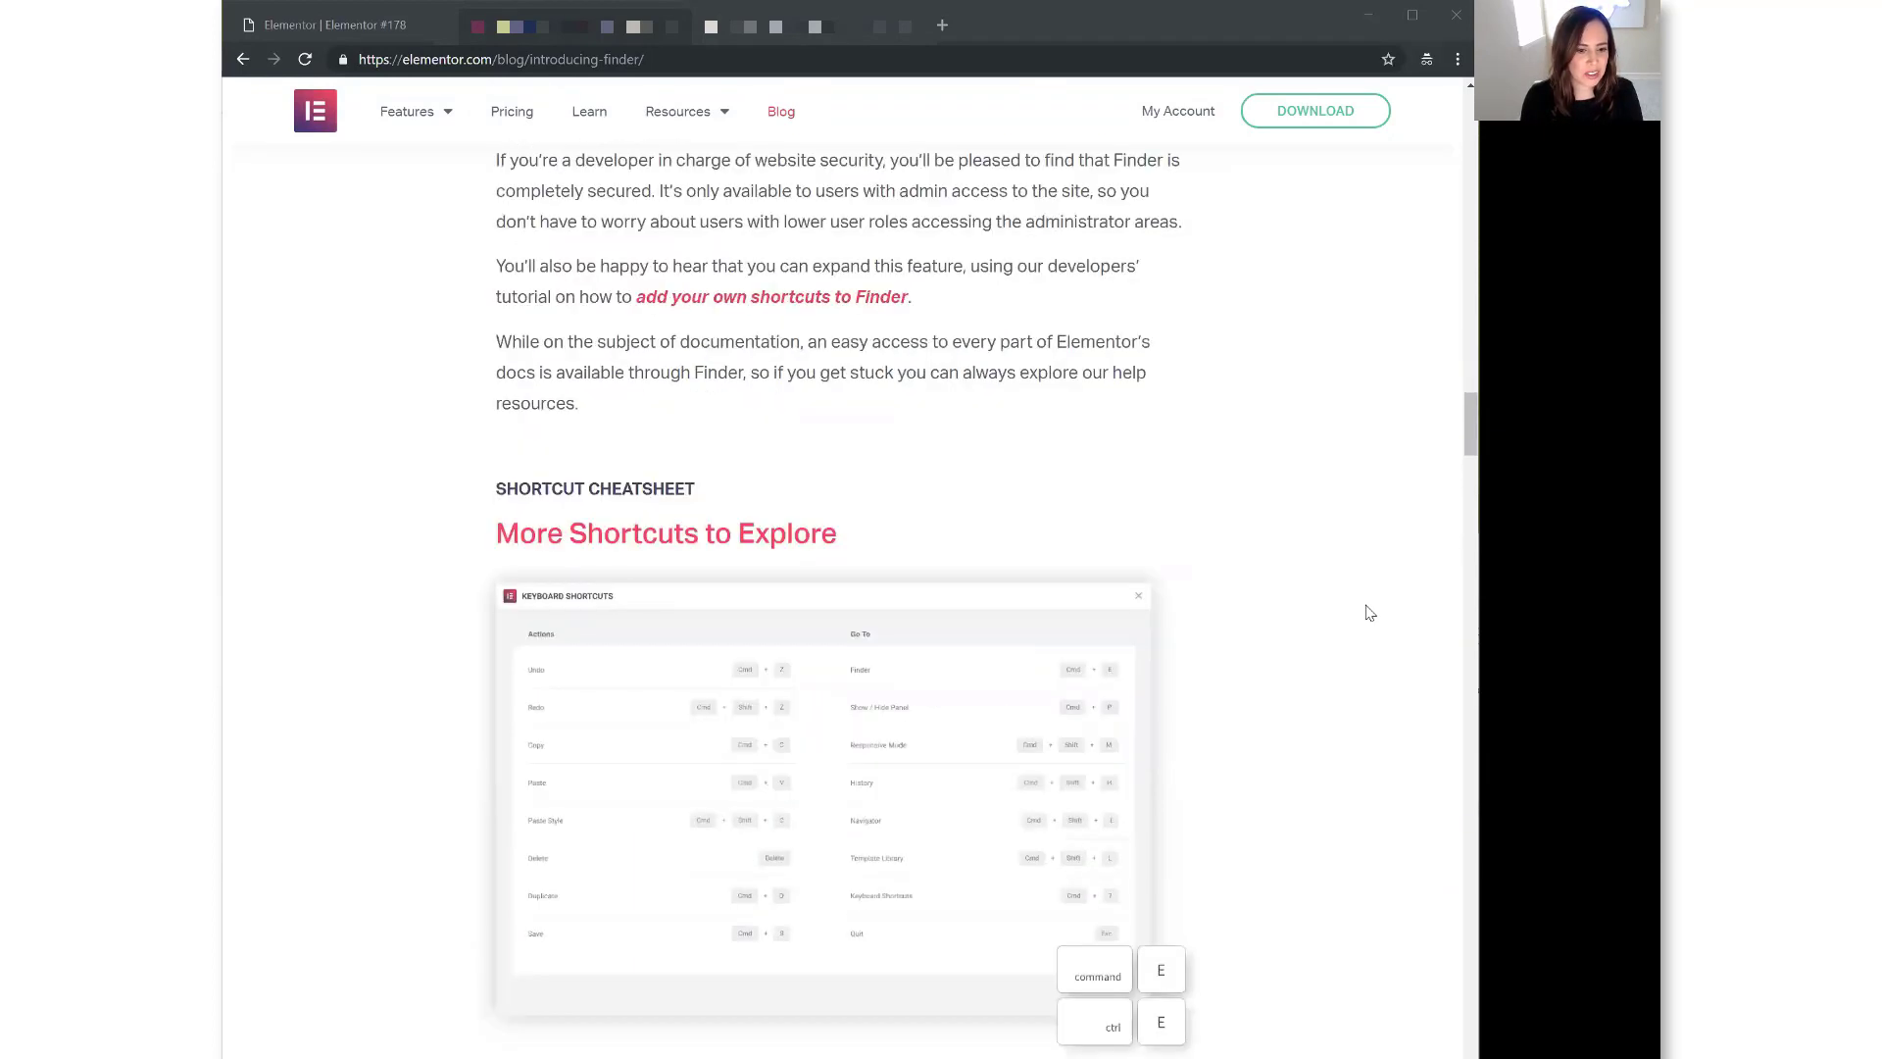
scroll(1369, 614, down, 5)
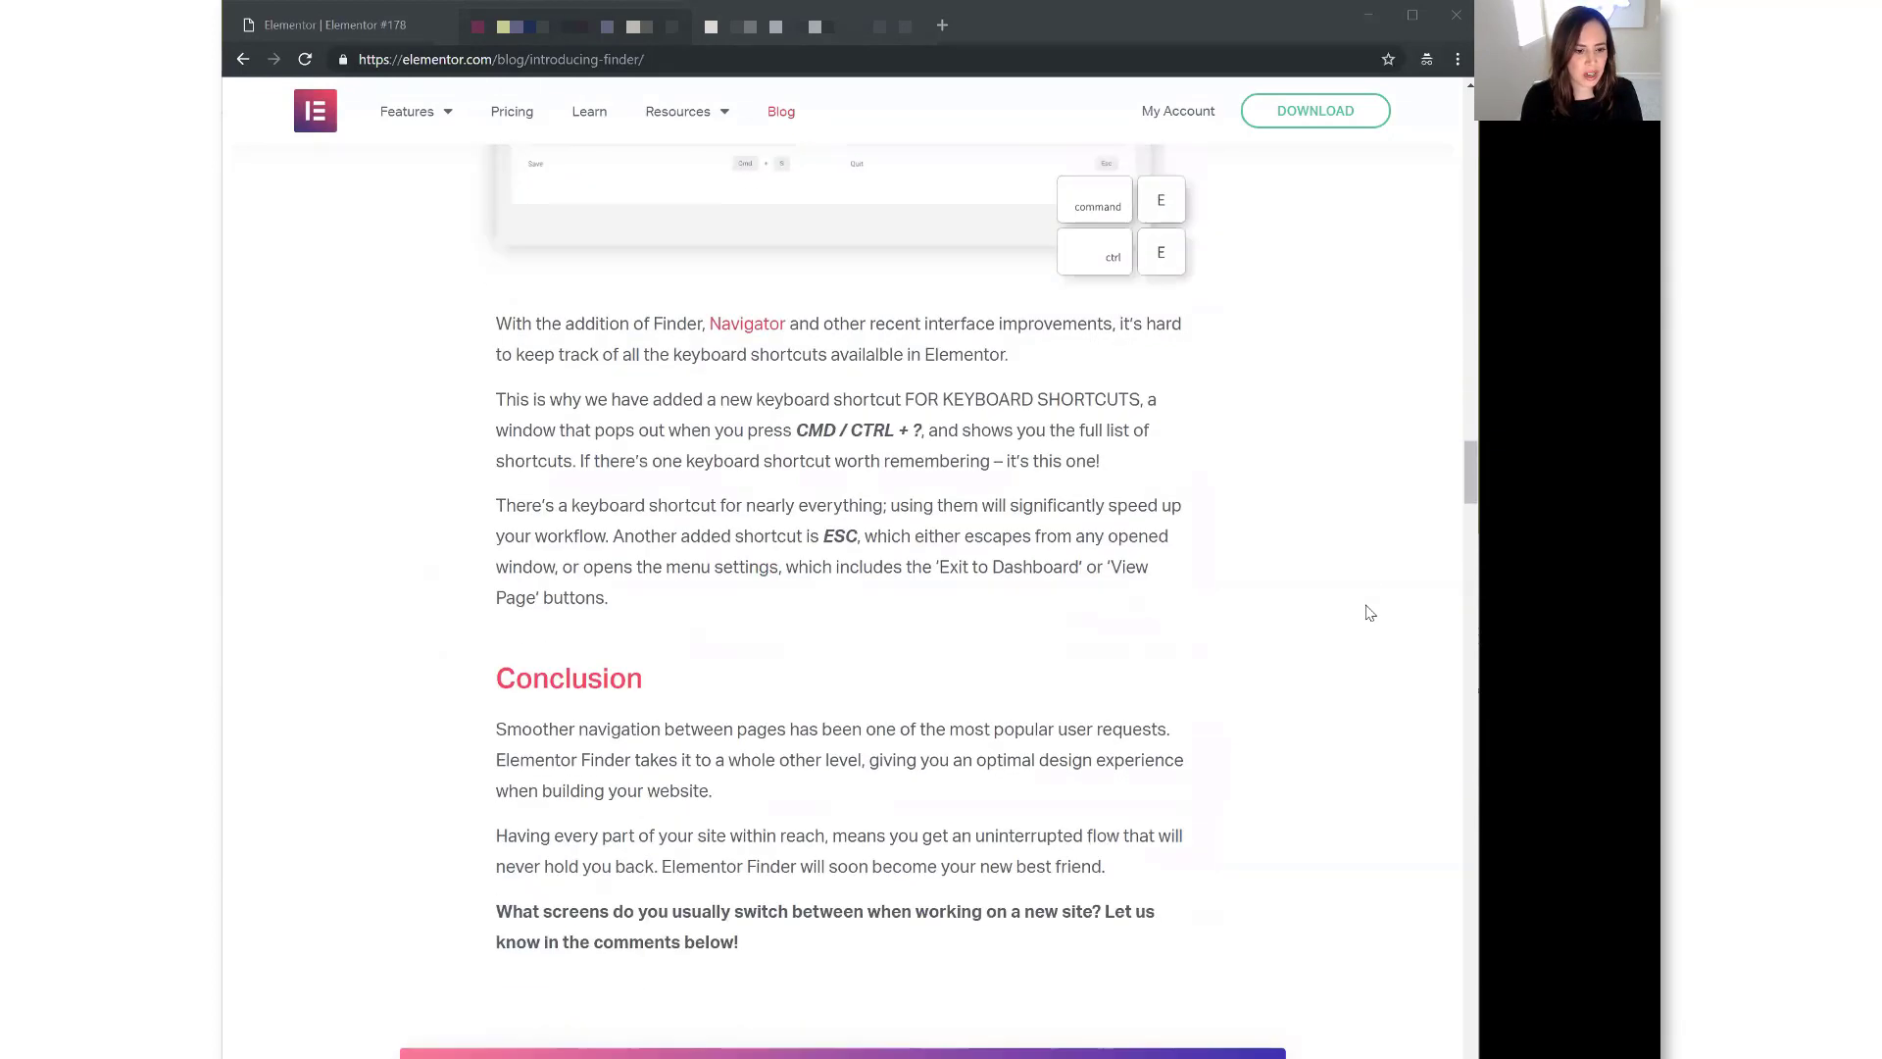
scroll(1369, 613, up, 10)
scroll(1372, 645, up, 20)
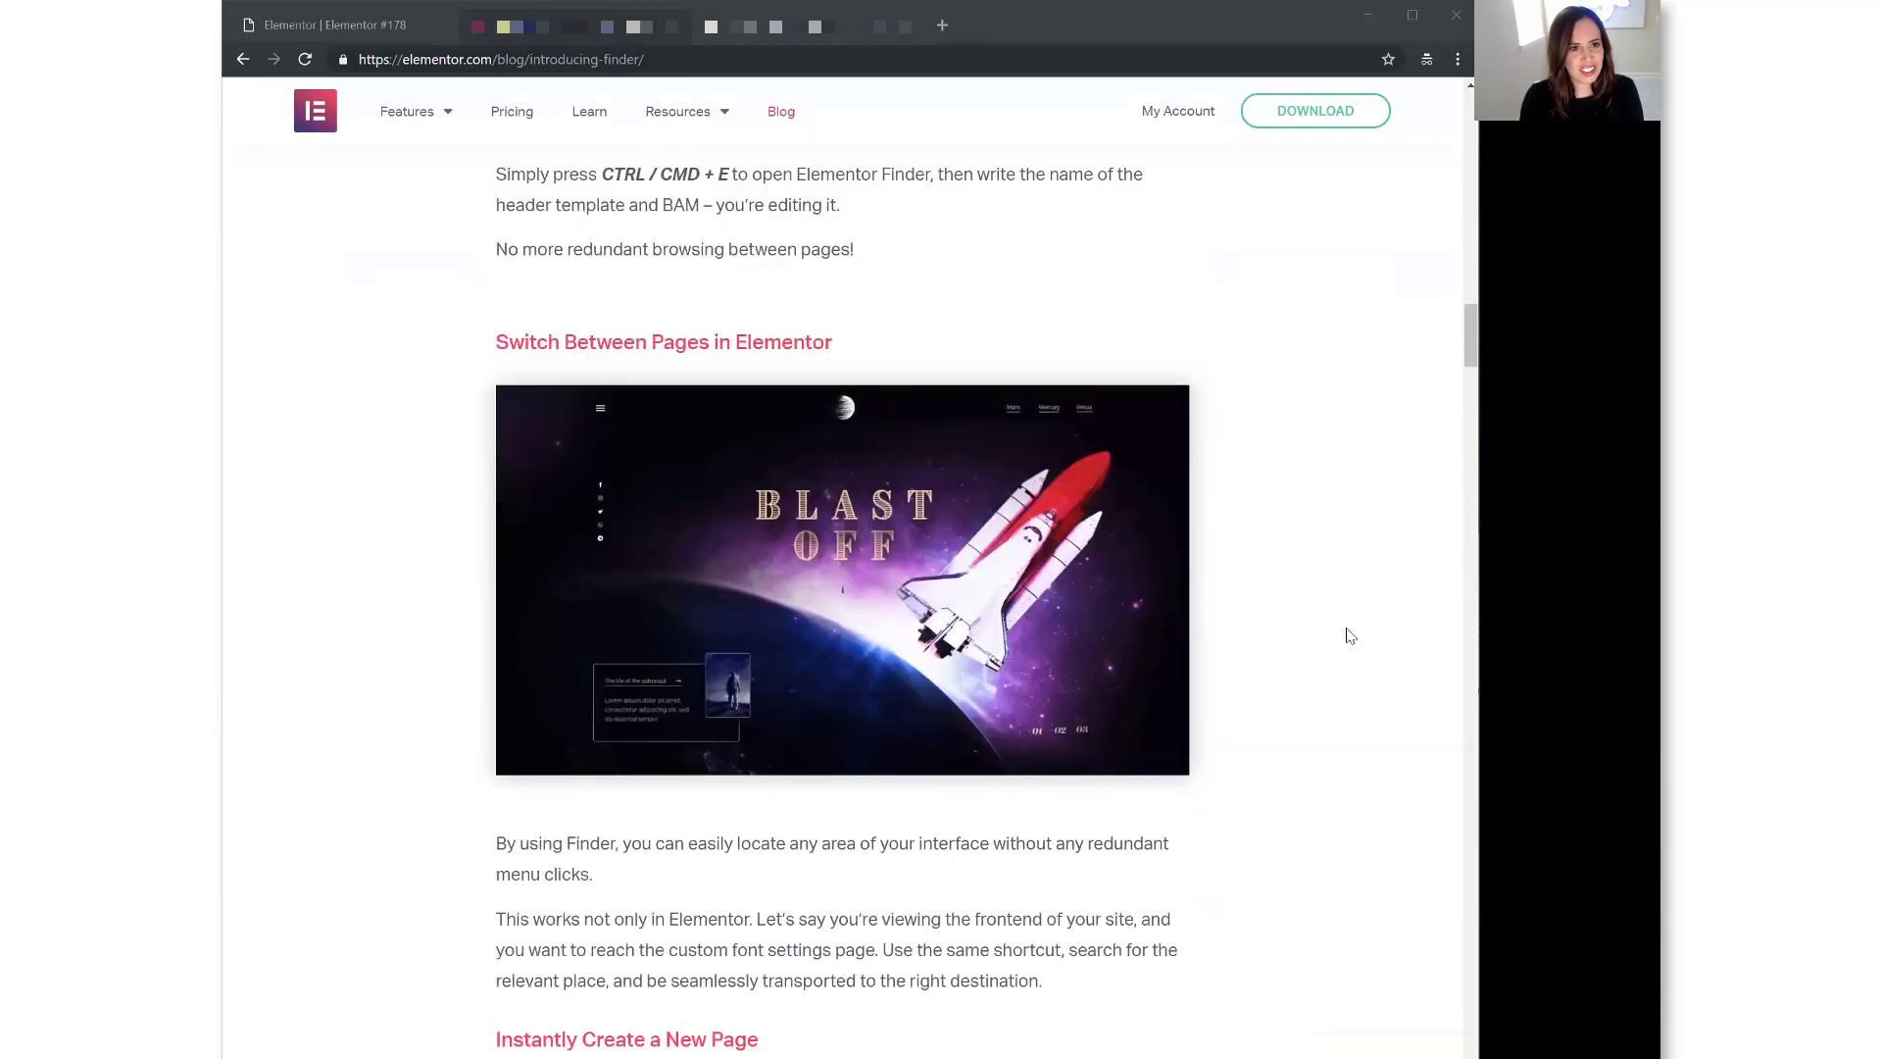
scroll(1341, 635, up, 2)
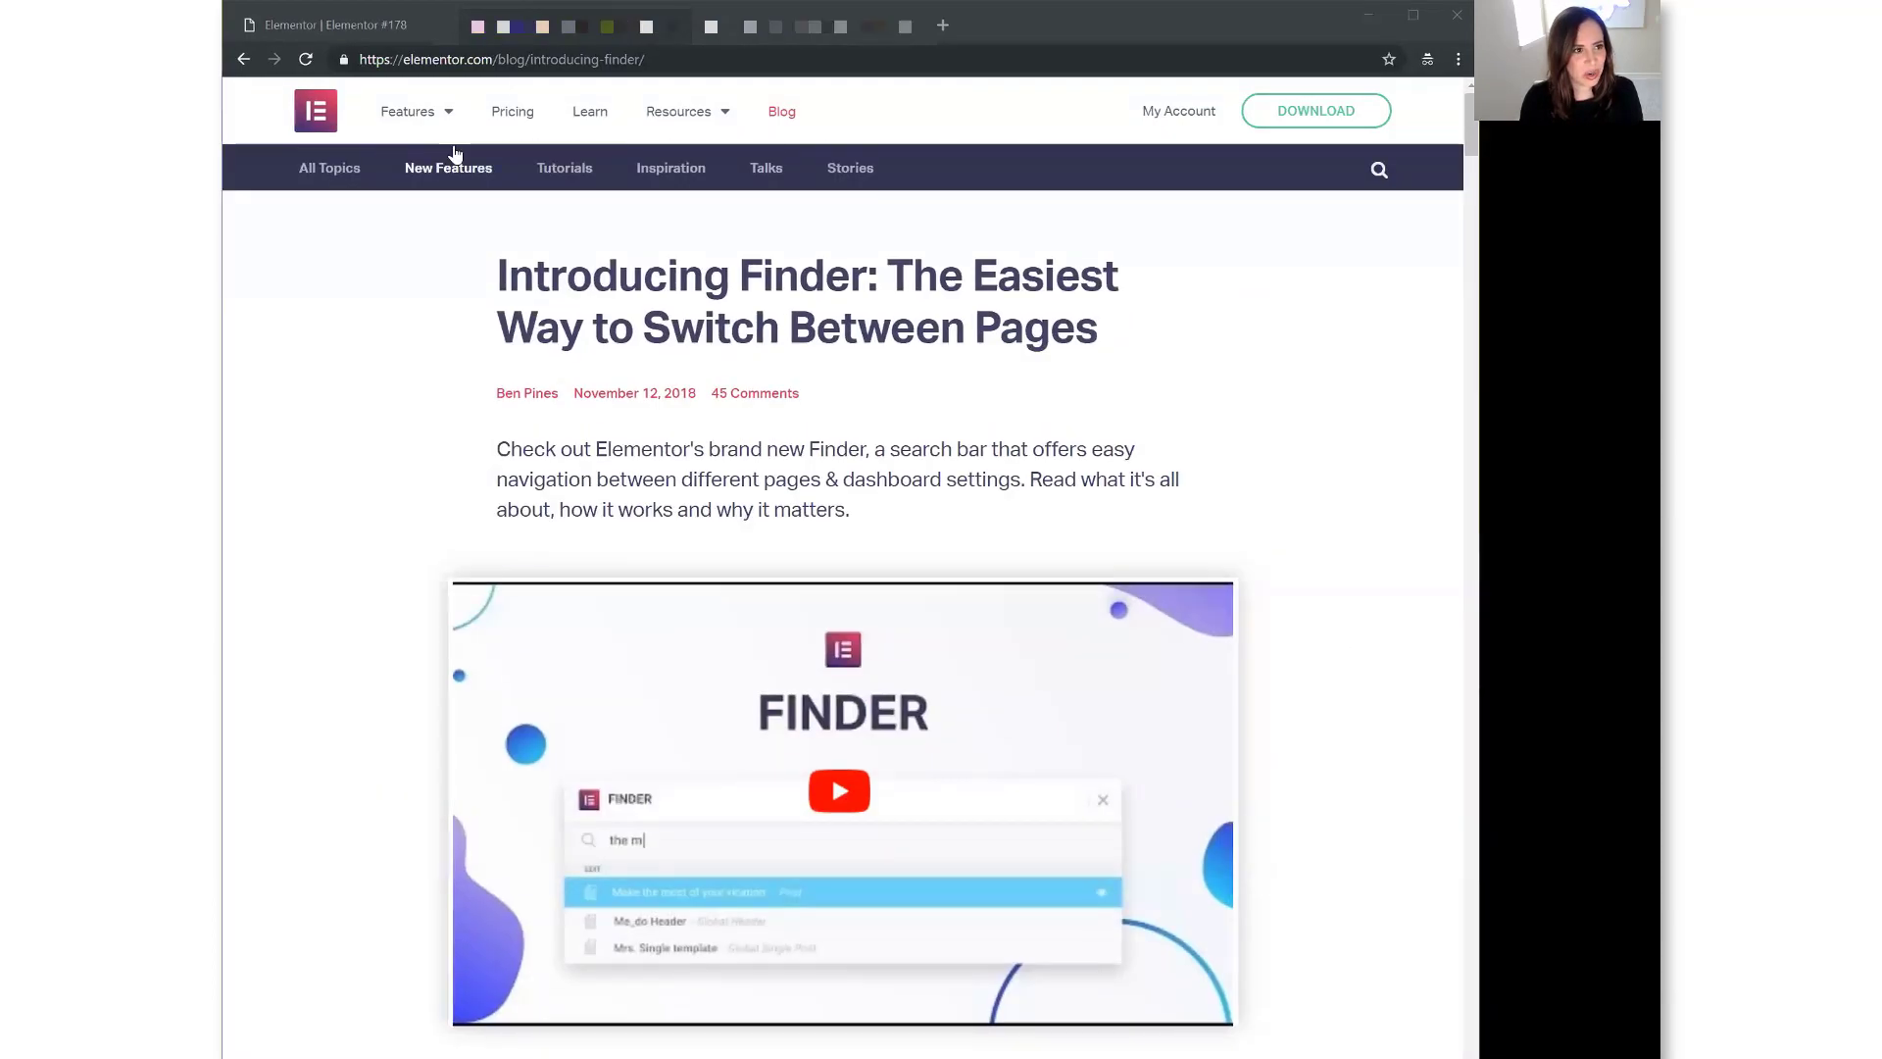
- Switch to the Elementor editor and use Finder to search for "New Page" and add a new page
click(370, 25)
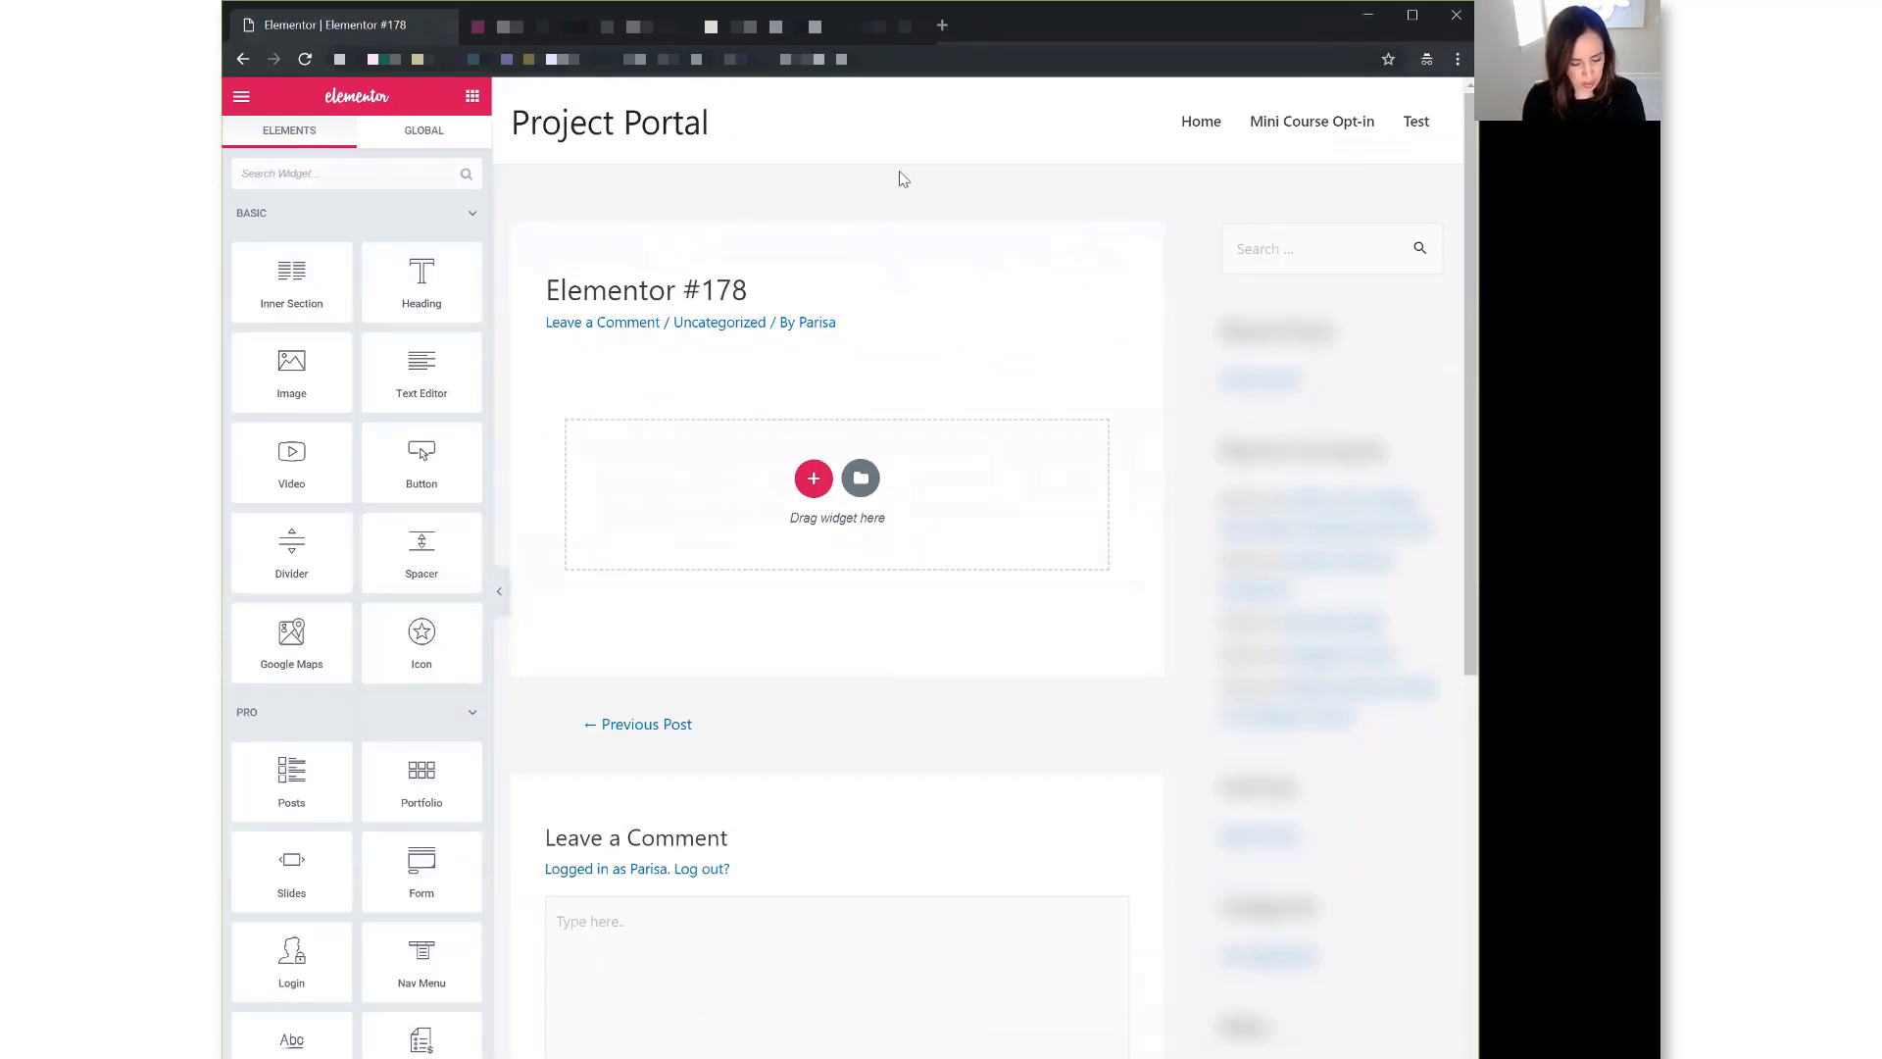
key(ctrl+e)
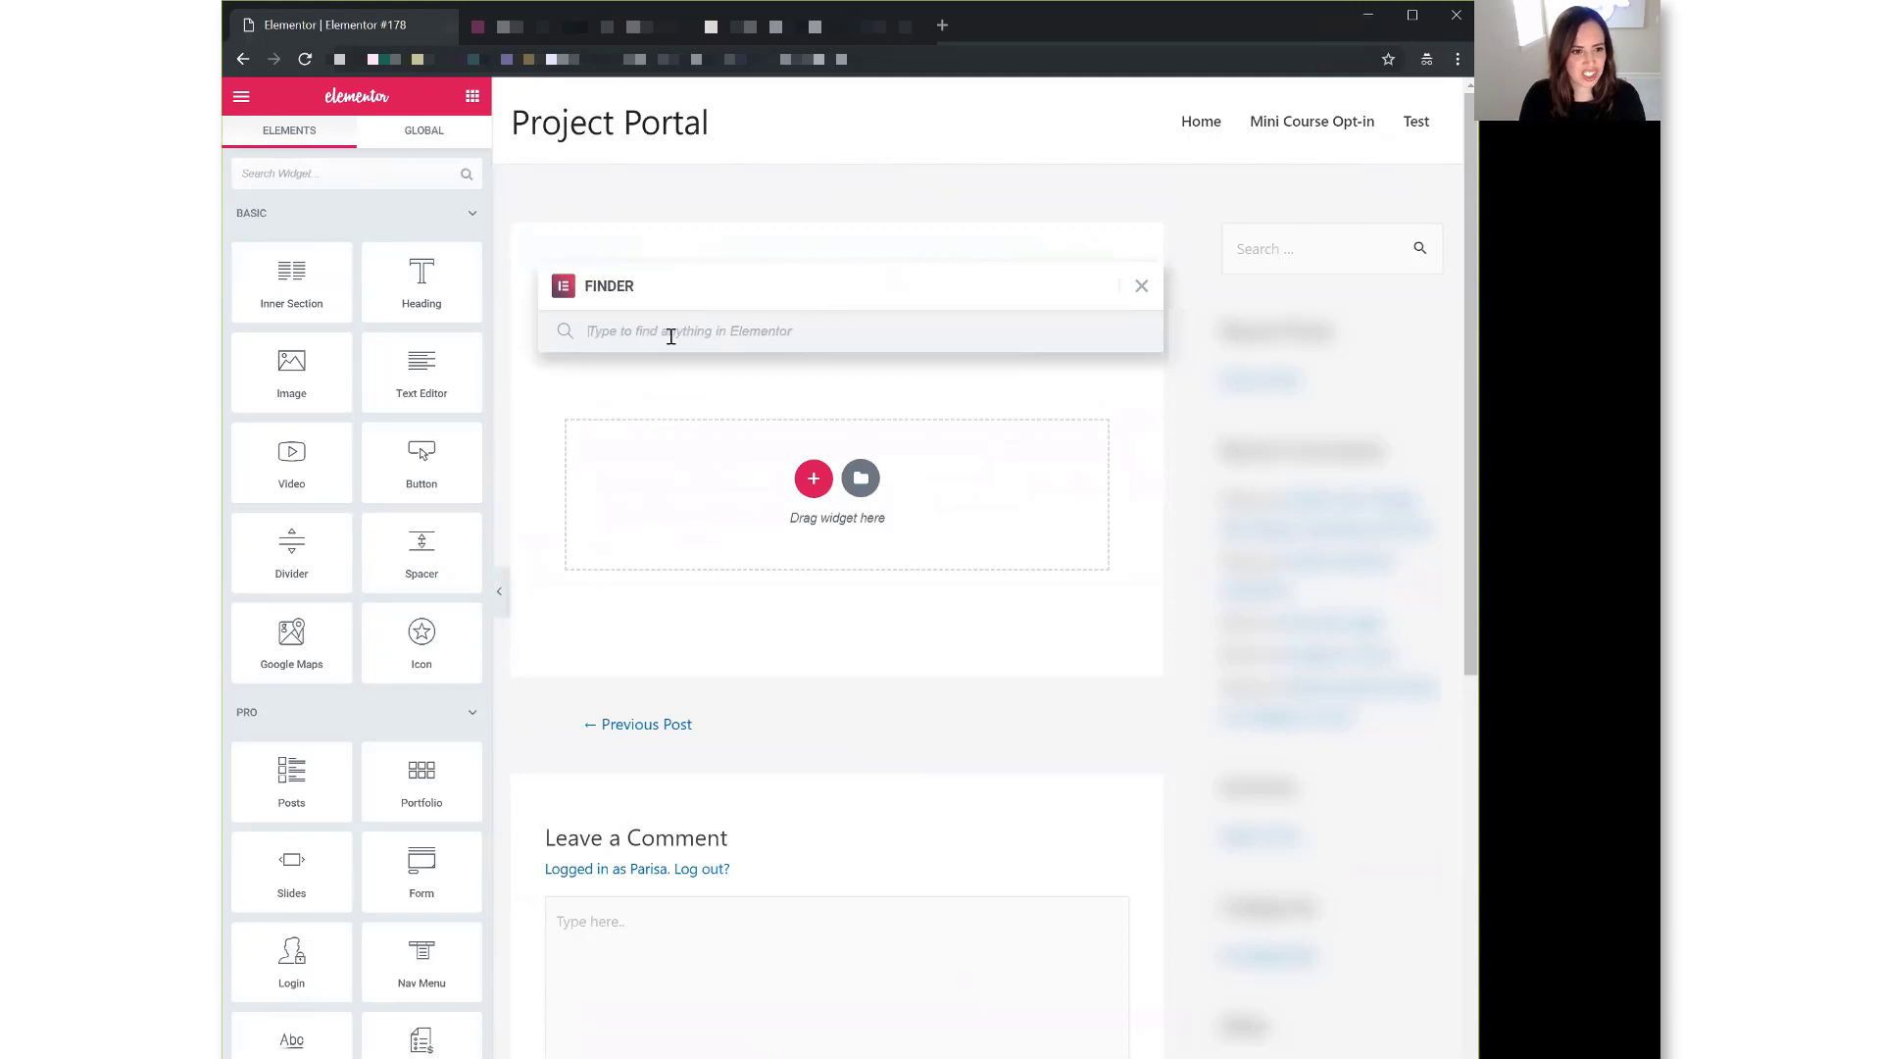
text(New Page)
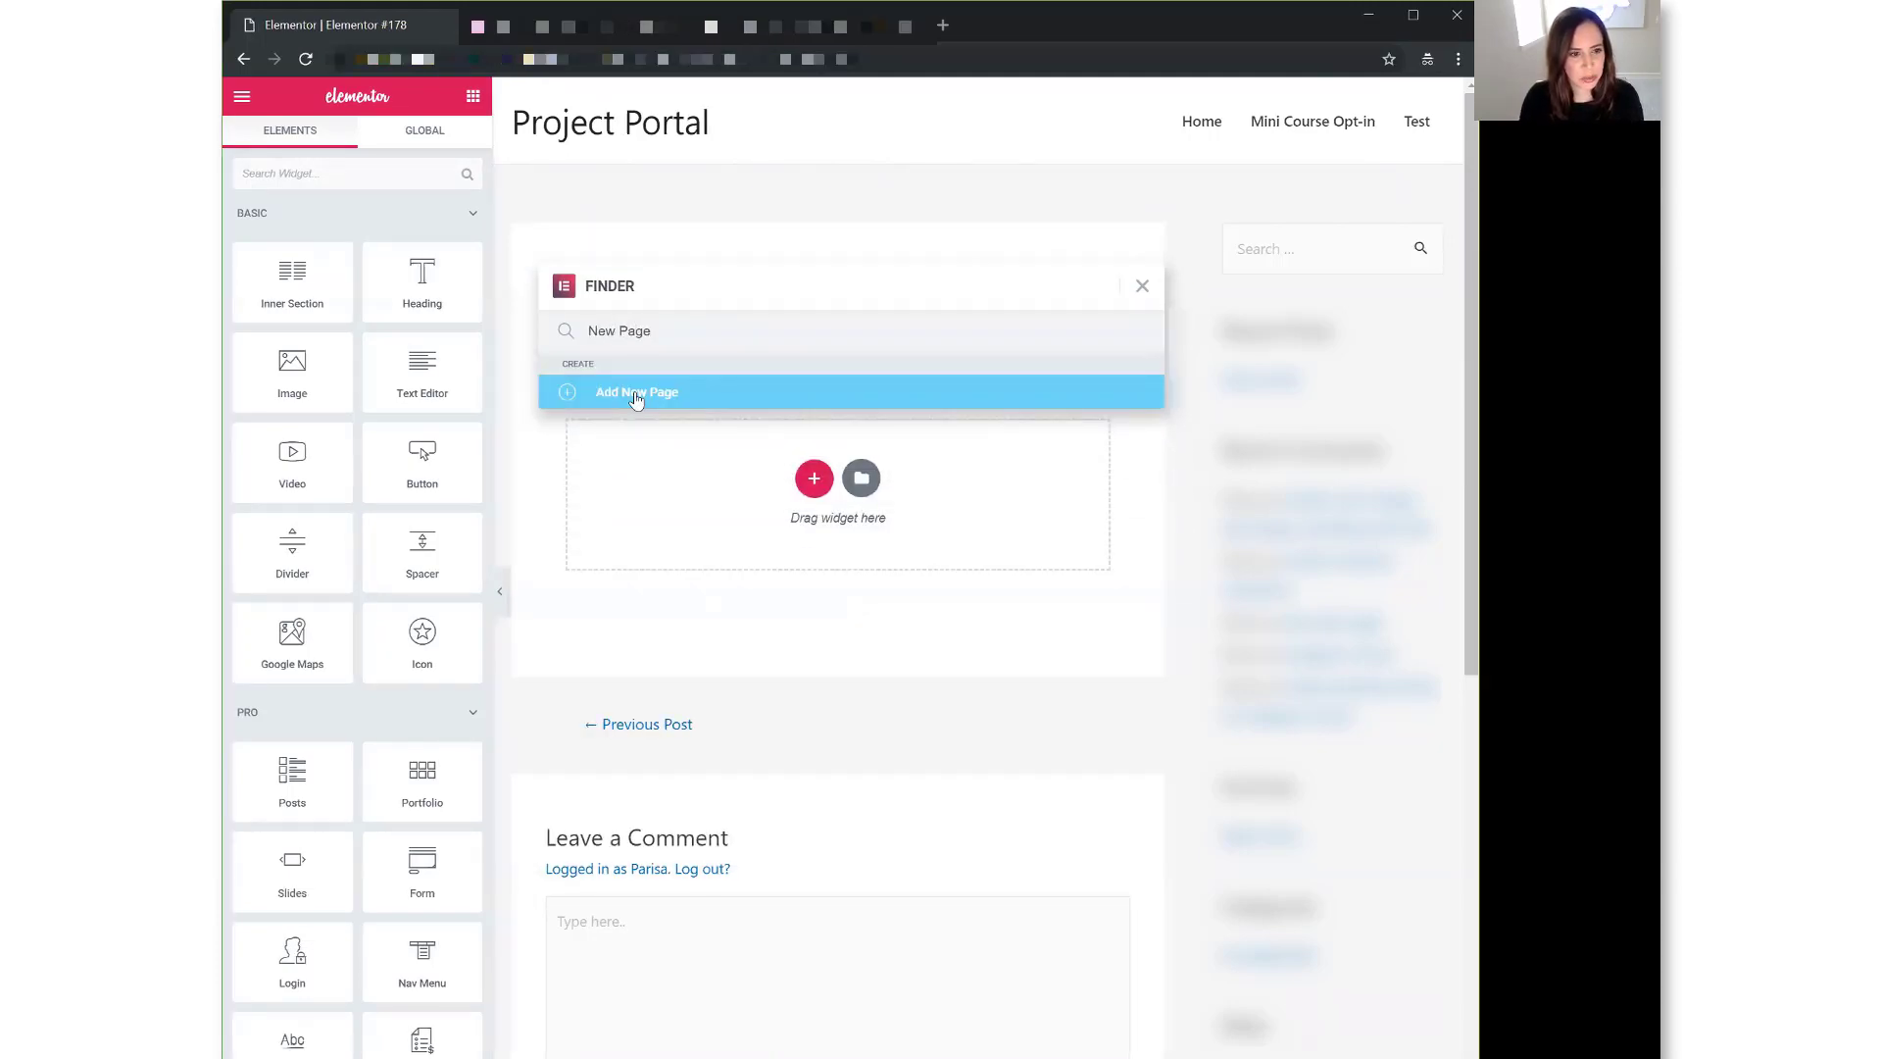
click(635, 393)
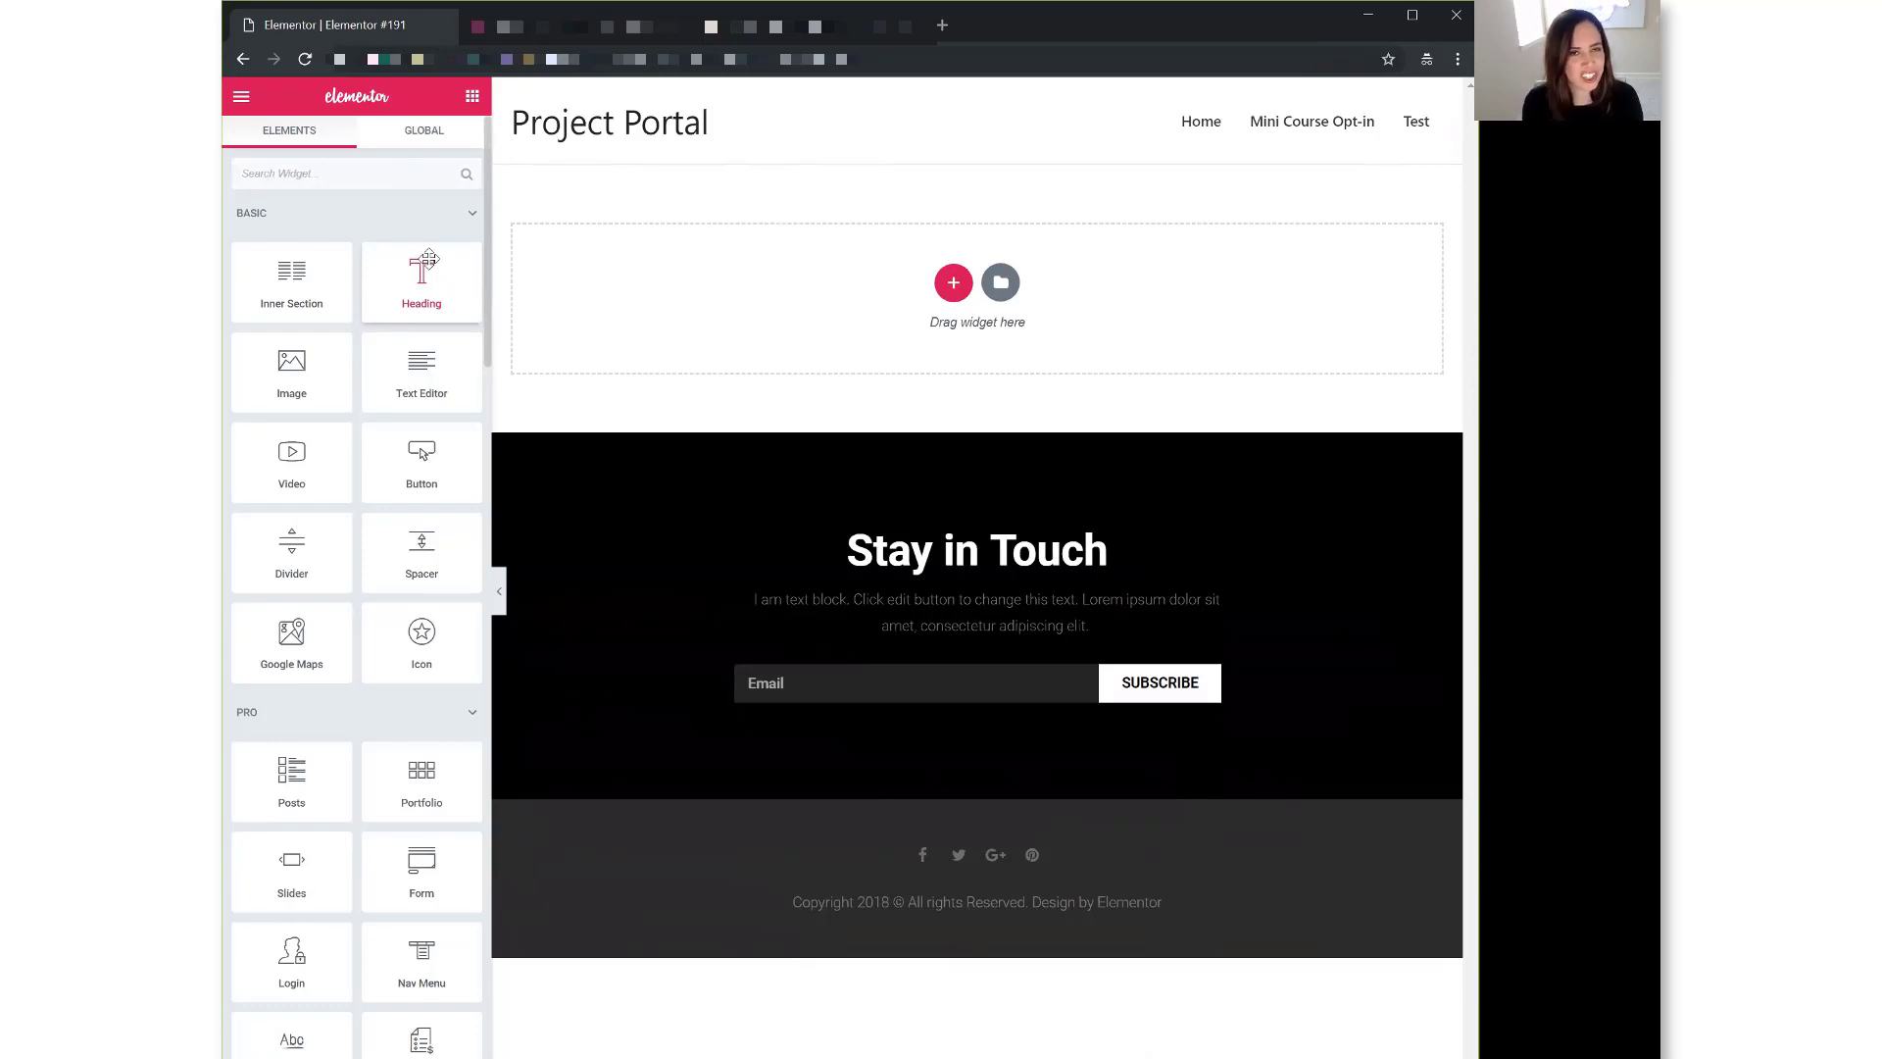
- Open Finder from the editor's own settings and navigation options, search for "Post", and add a new post
key(ctrl+e)
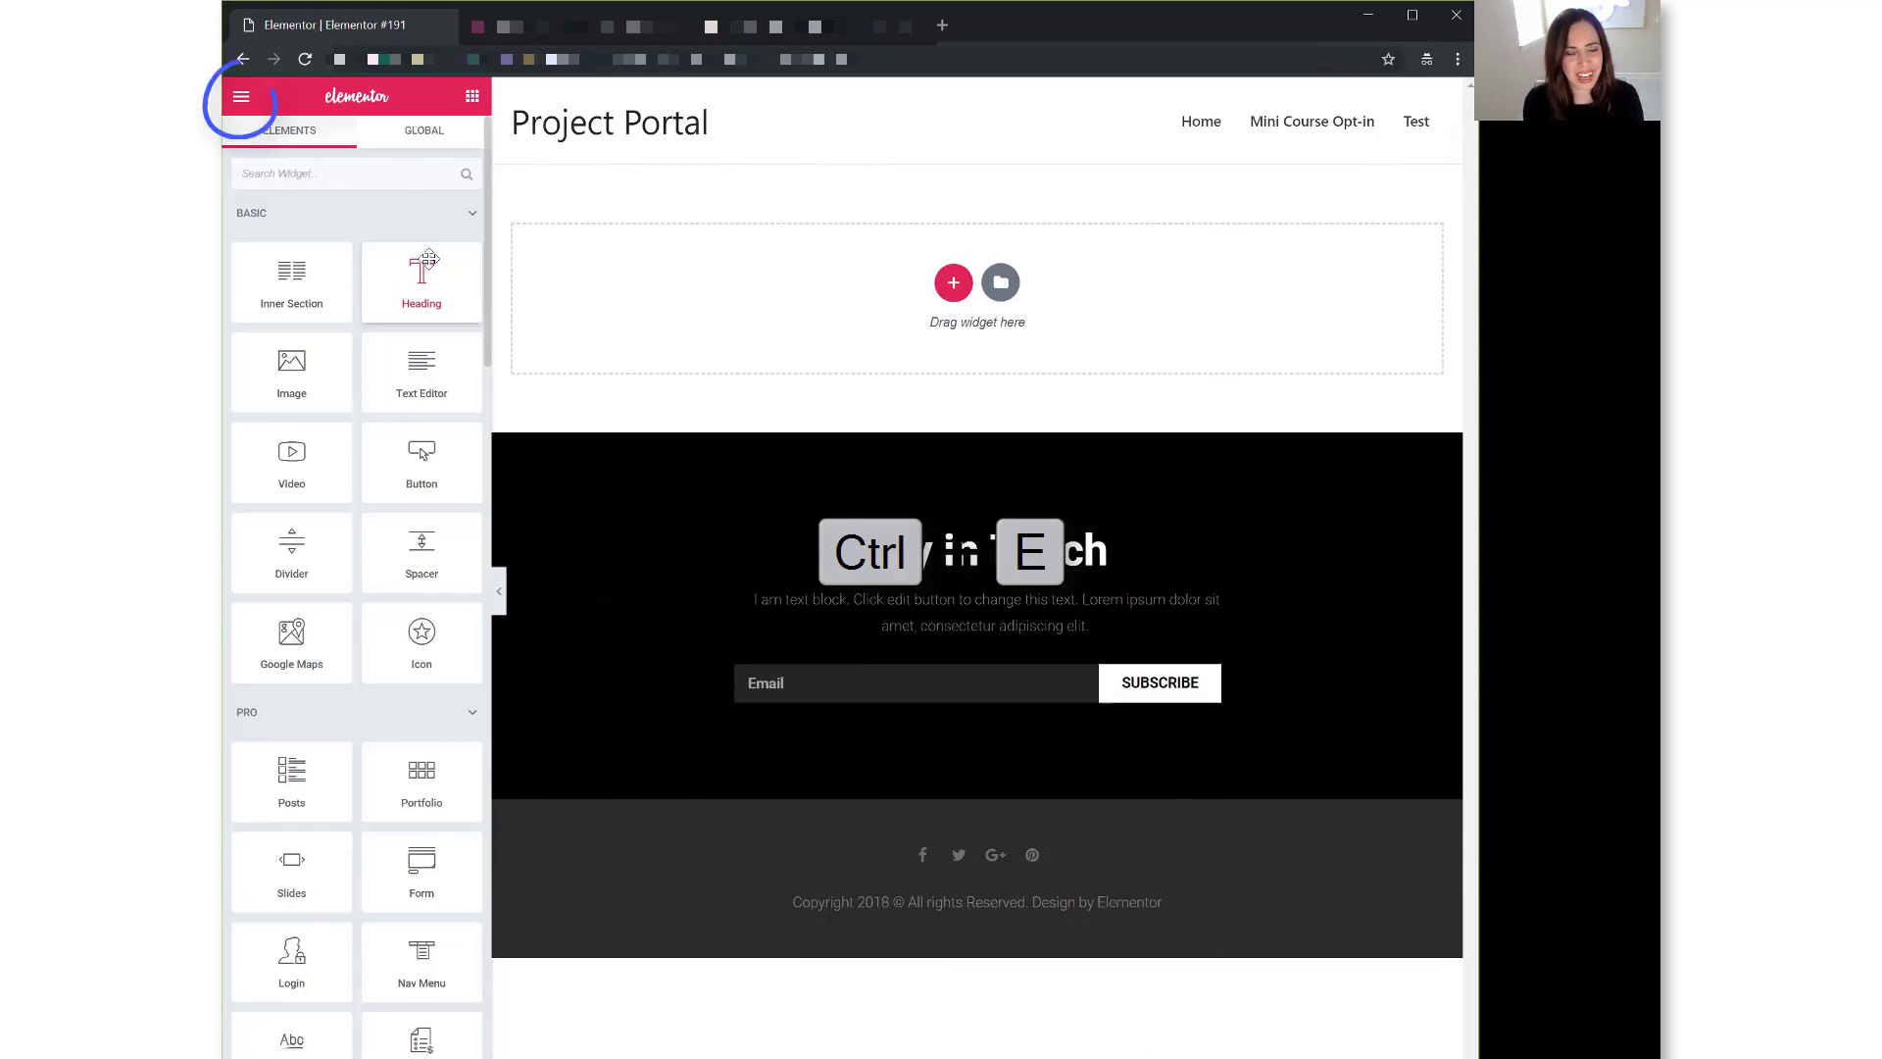
click(240, 101)
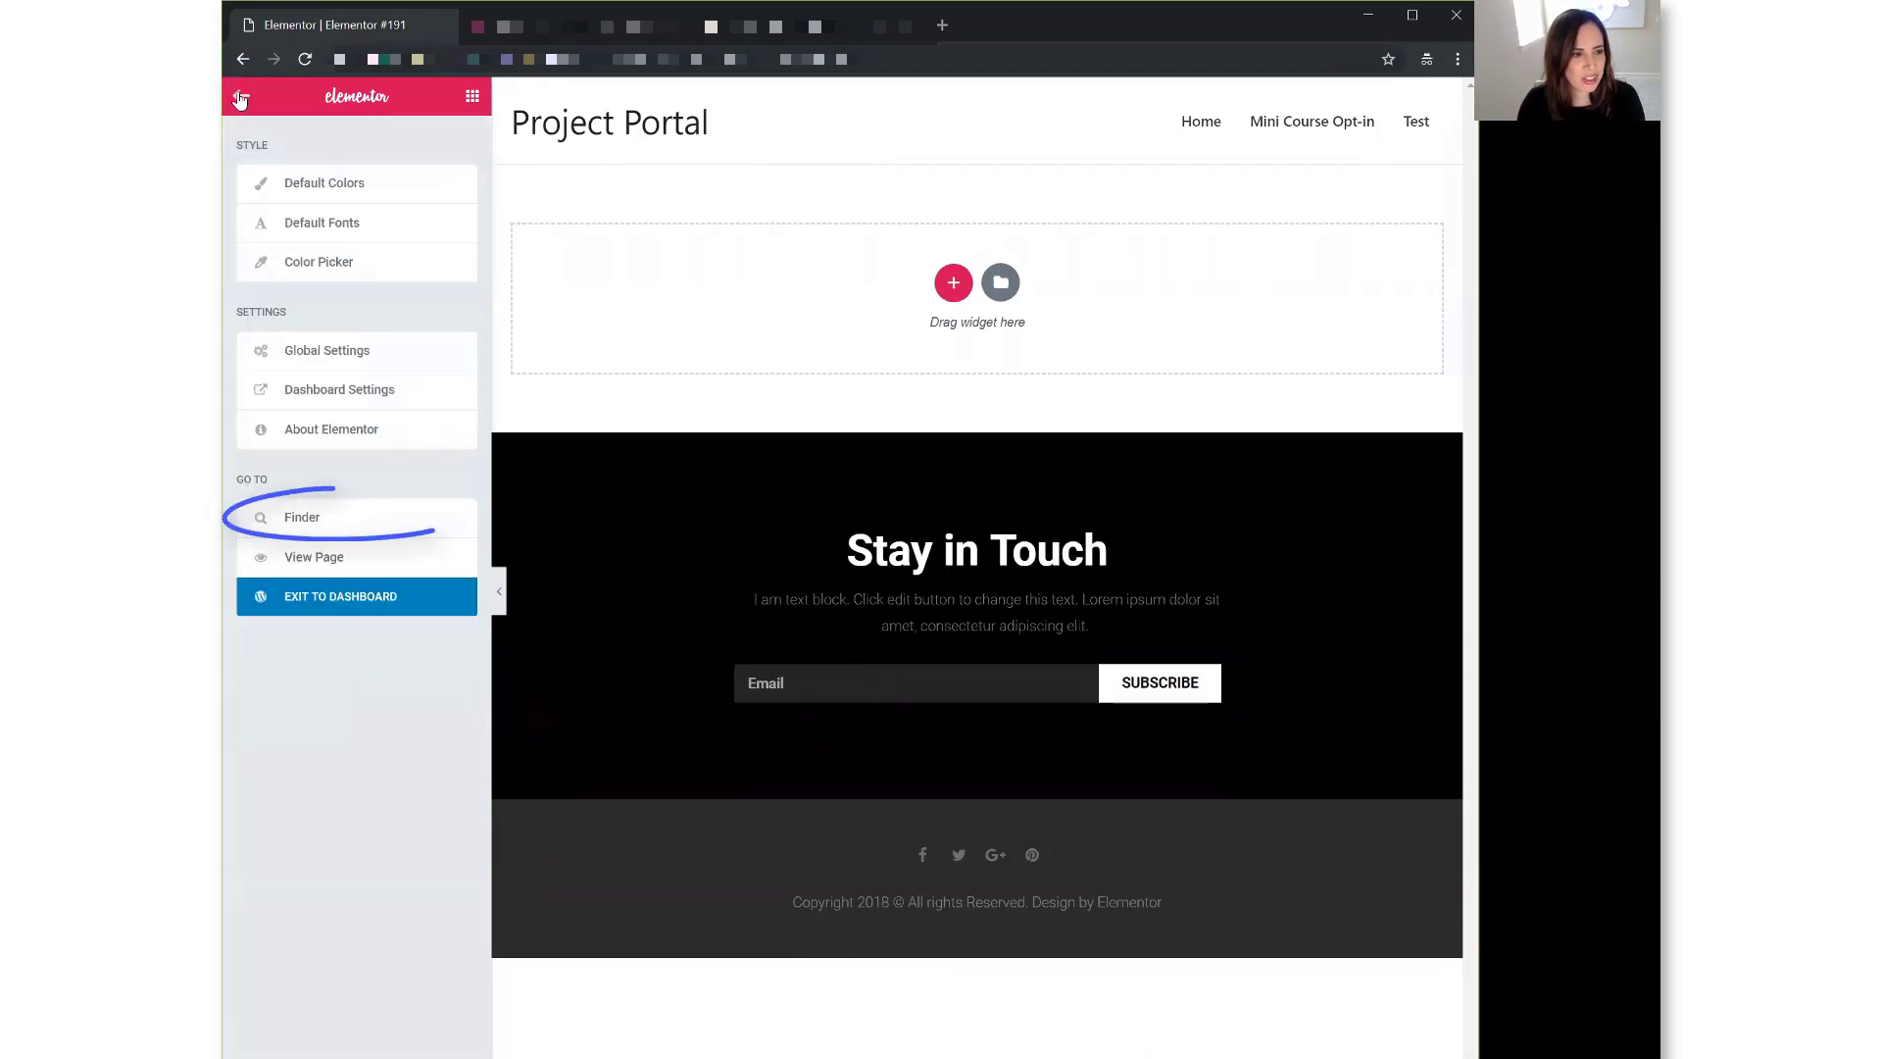
click(307, 530)
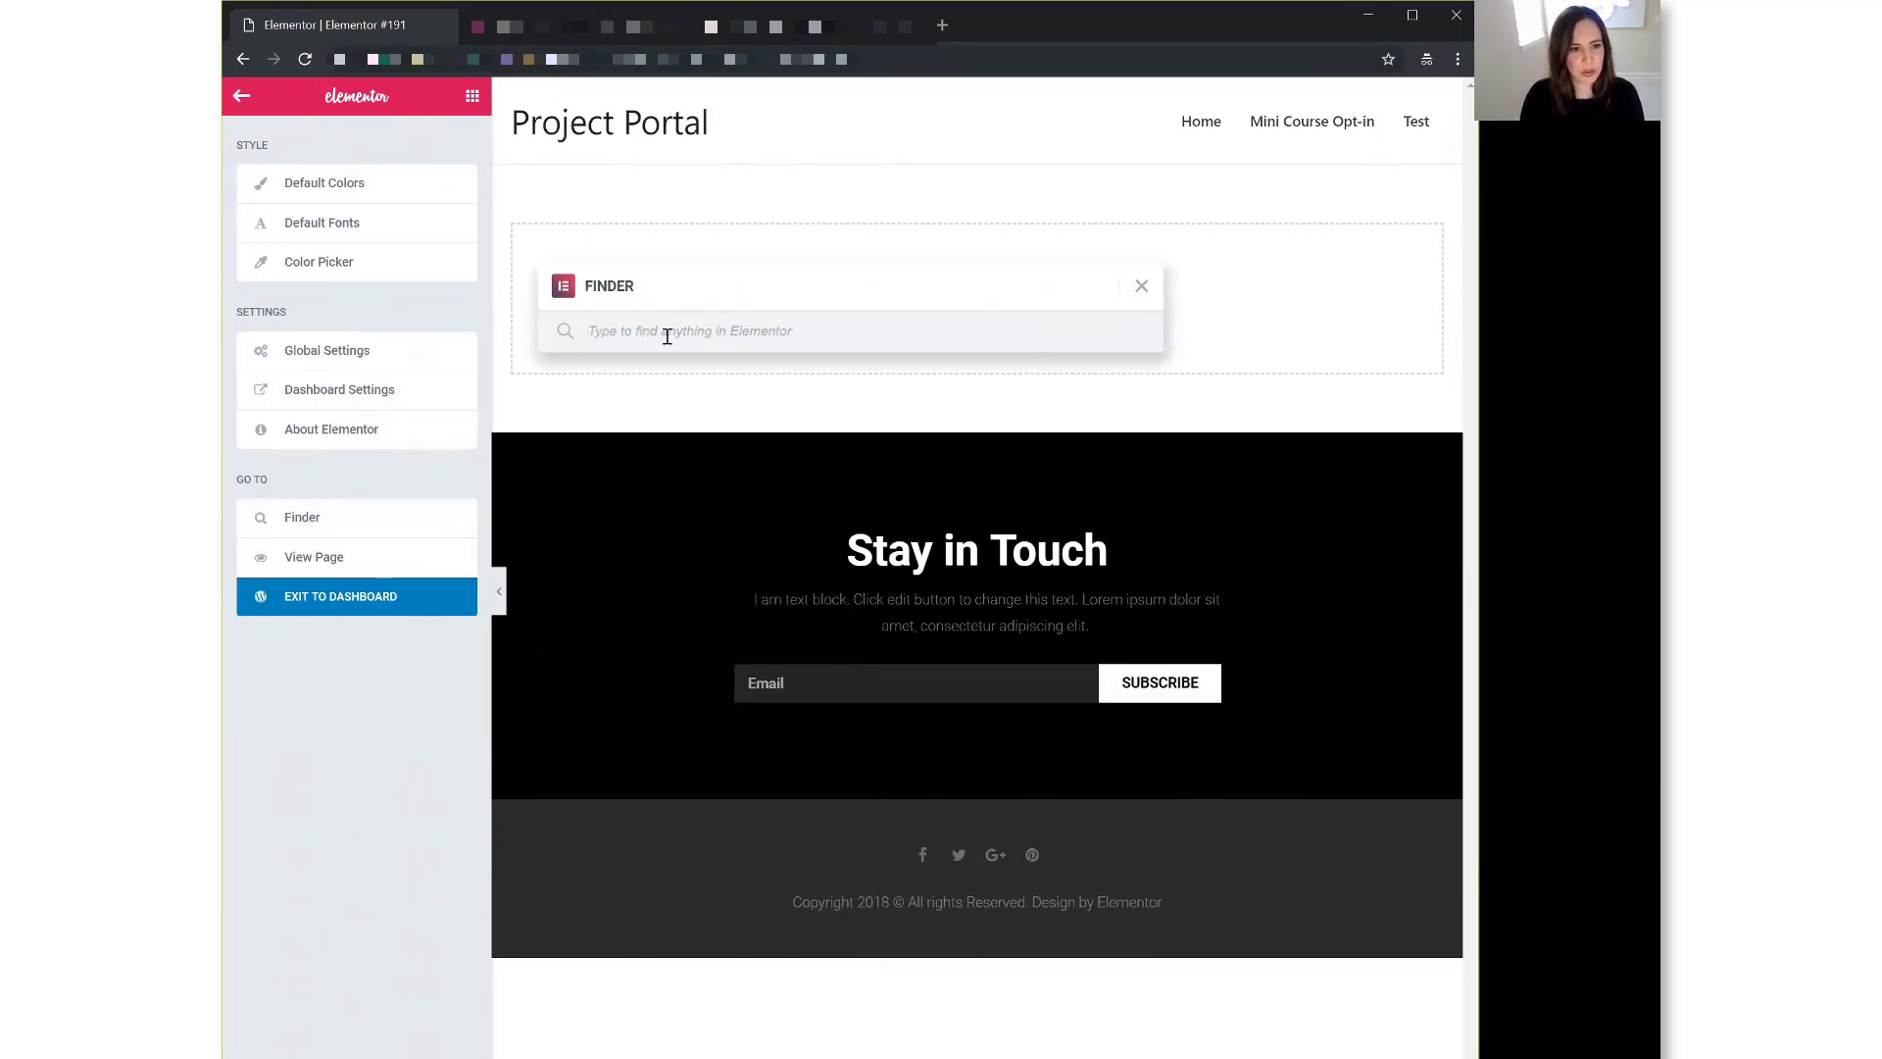
text(Post)
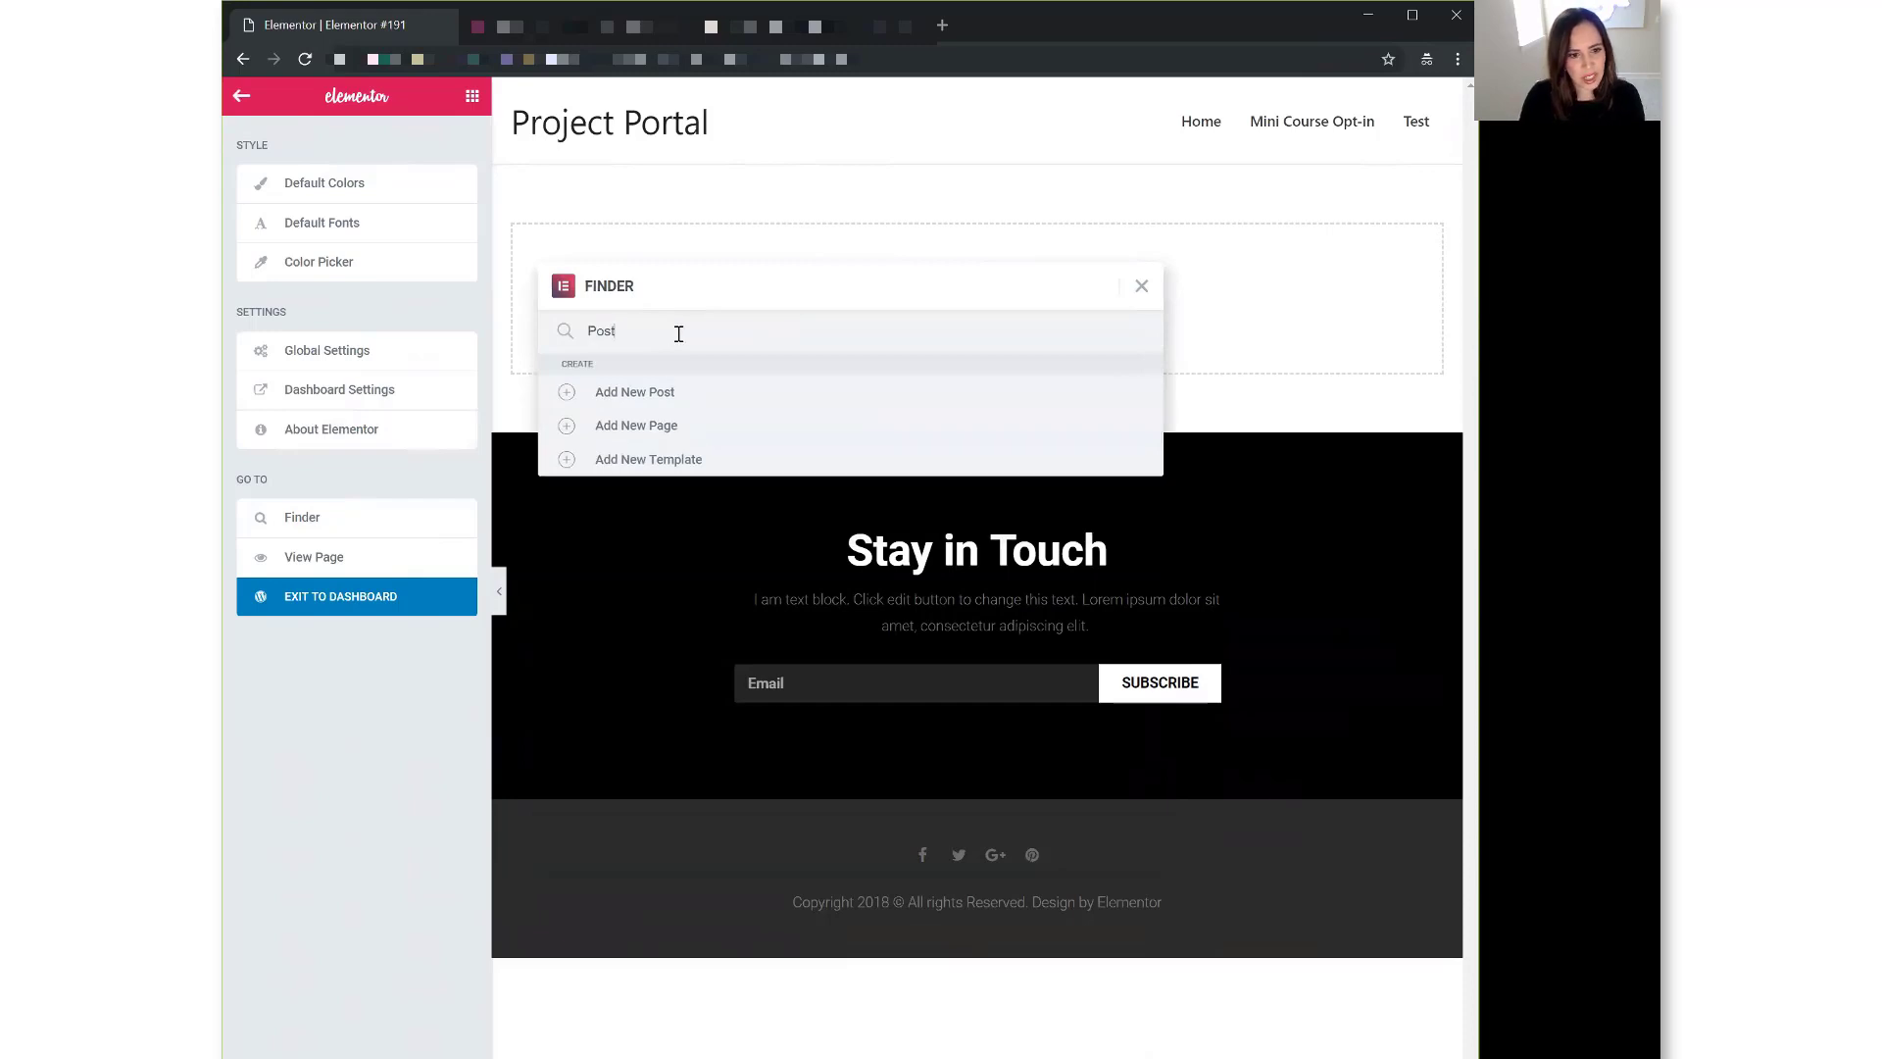
click(646, 393)
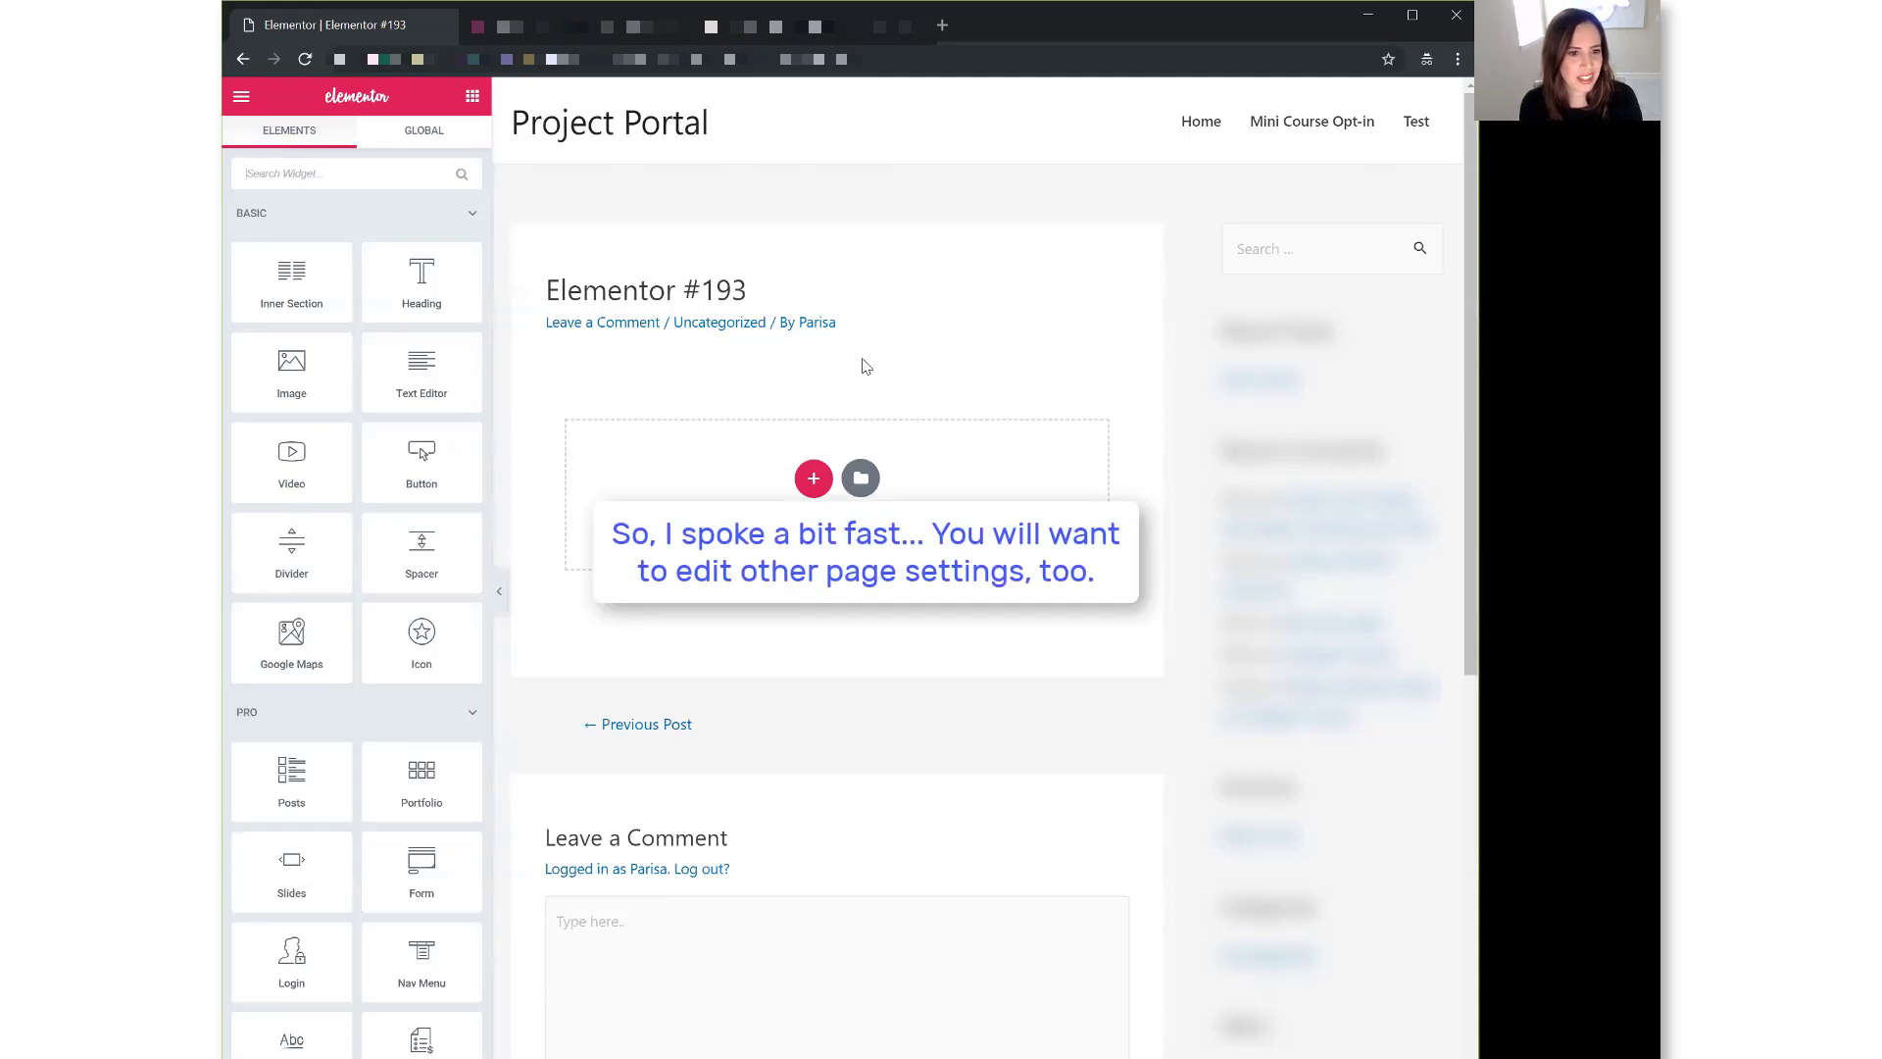
triple_click(626, 287)
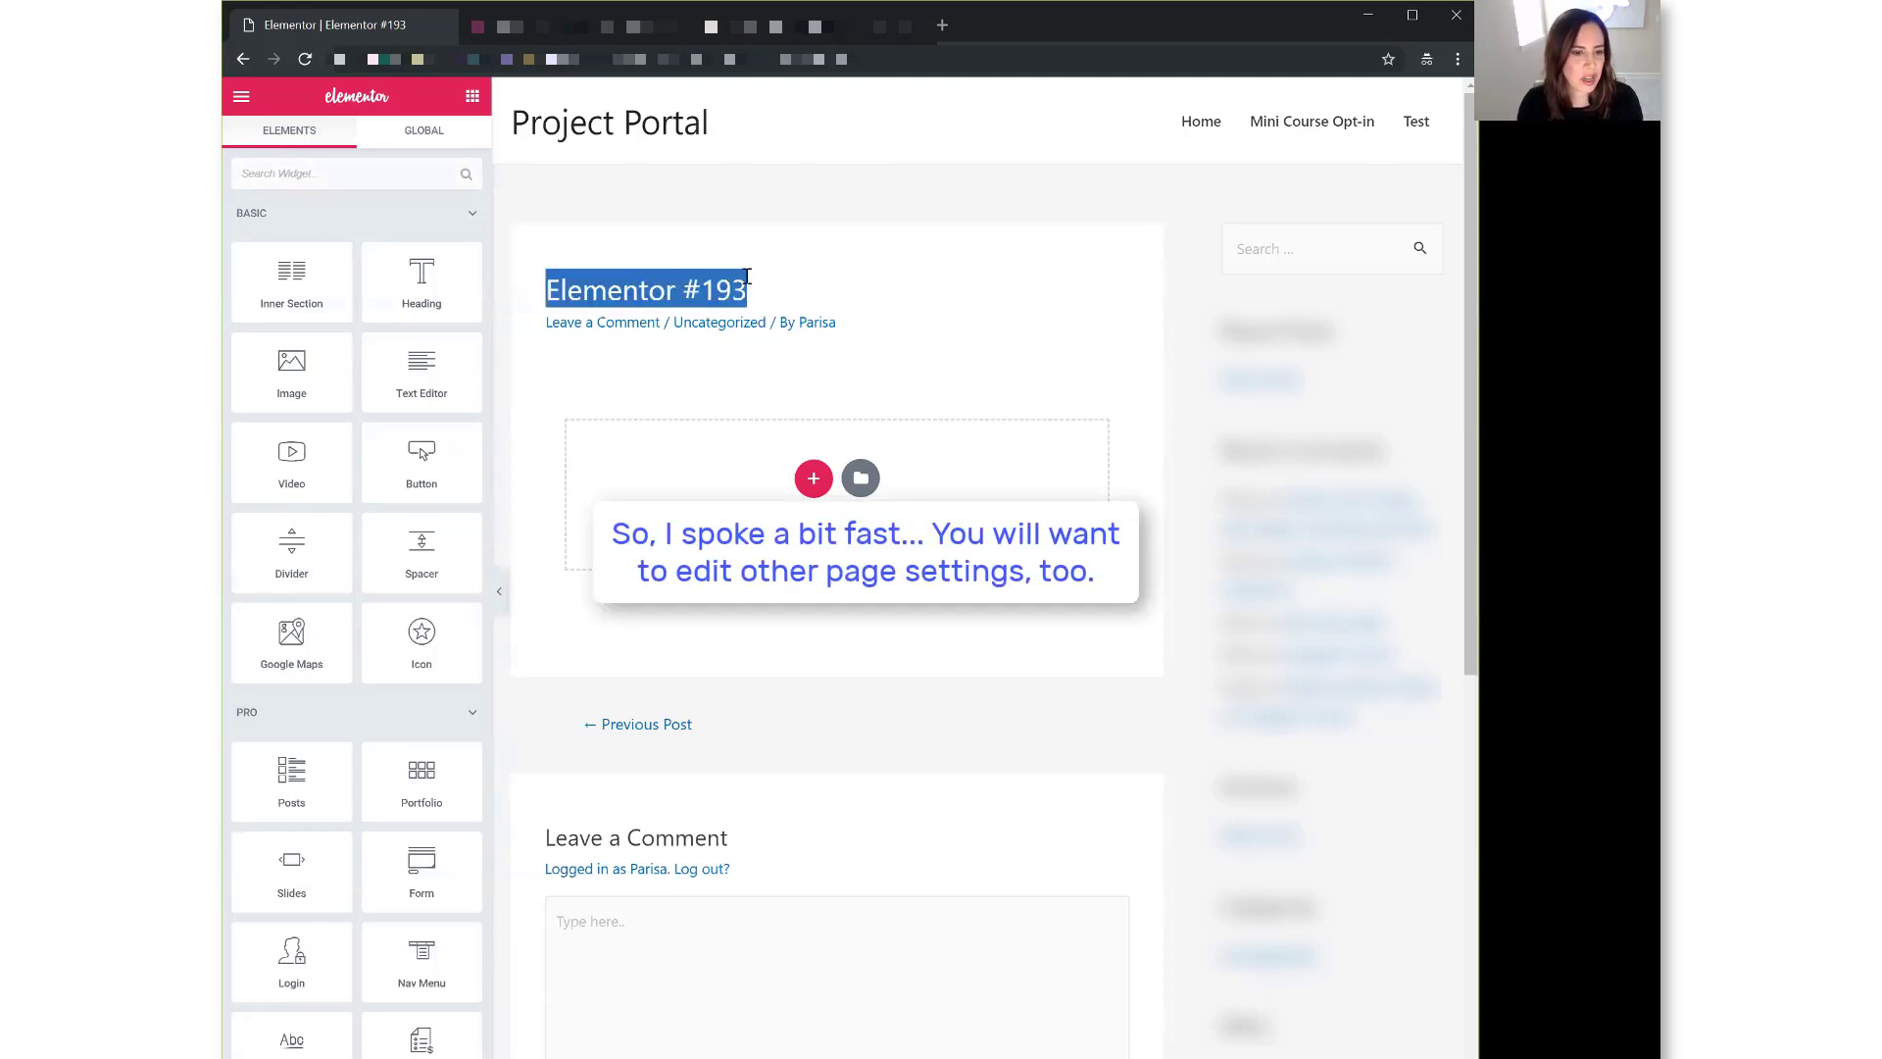
click(750, 284)
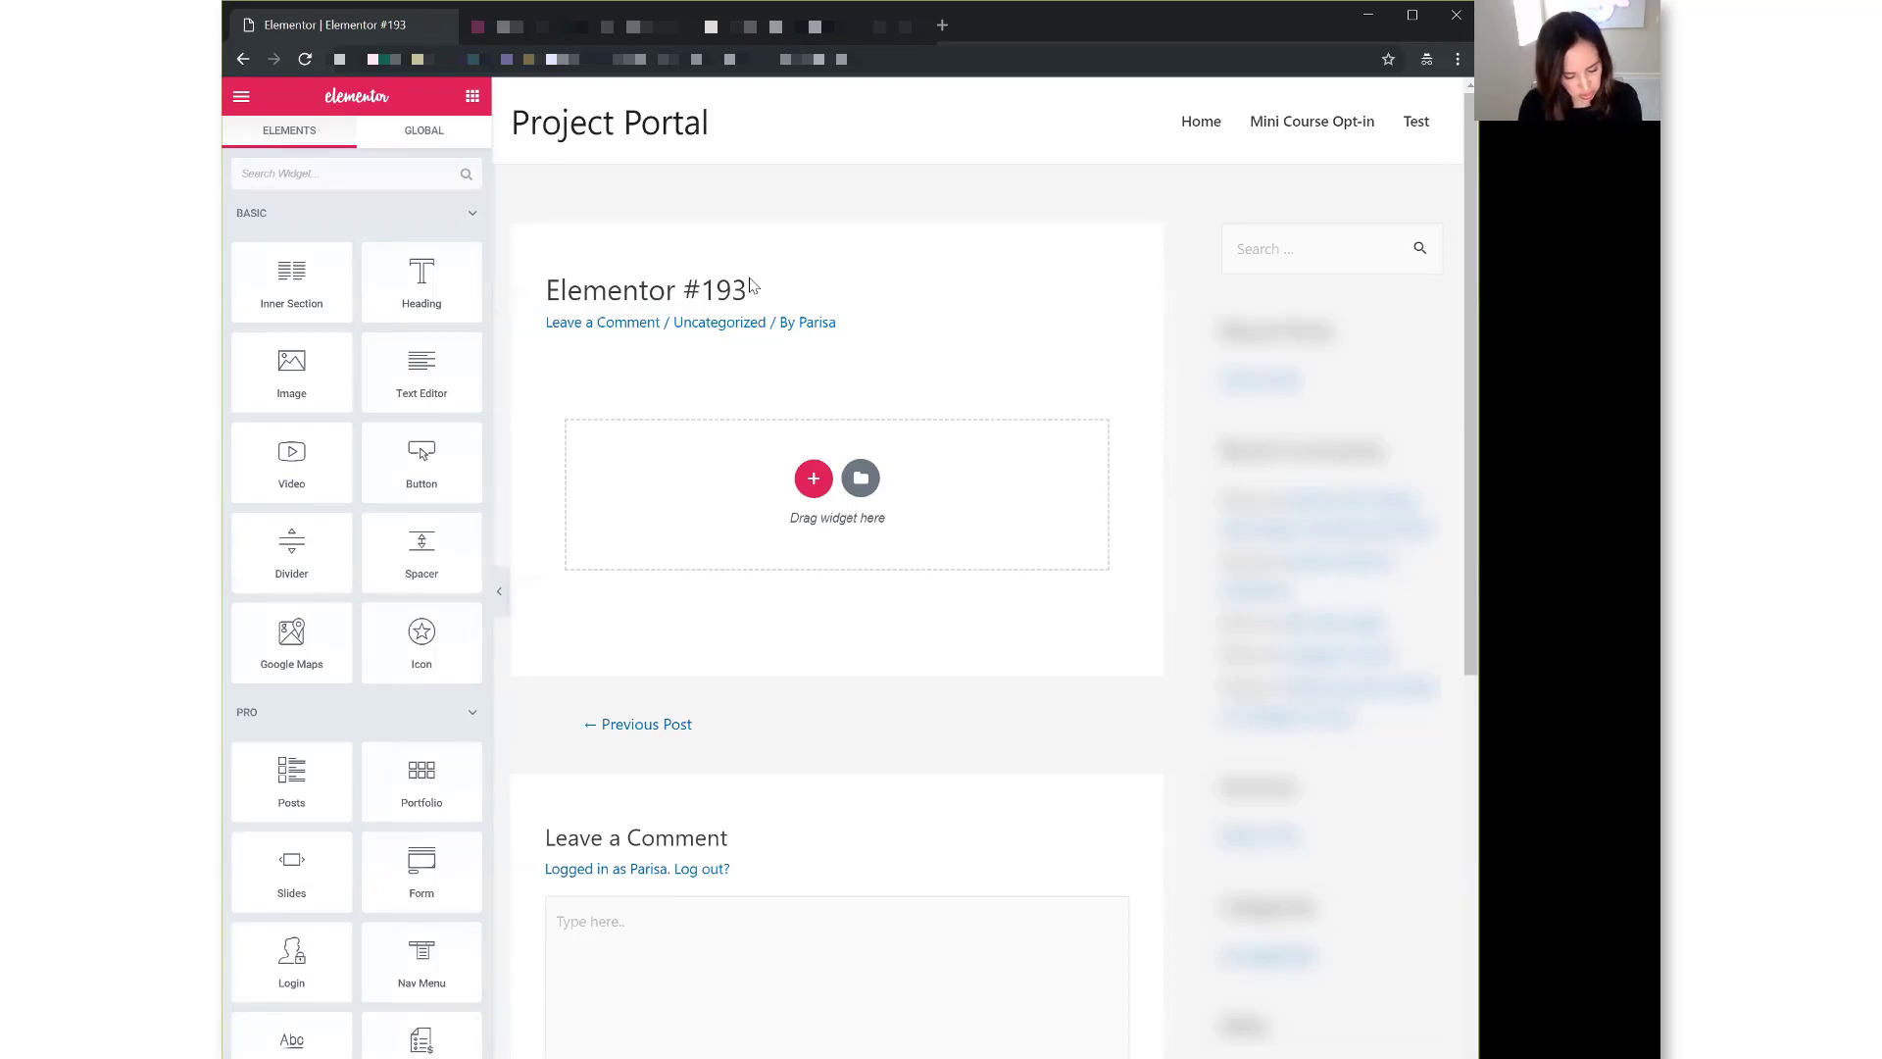
- Search Finder for "Settings", clear the search to examine the full list of destinations, and close Finder
key(ctrl+e)
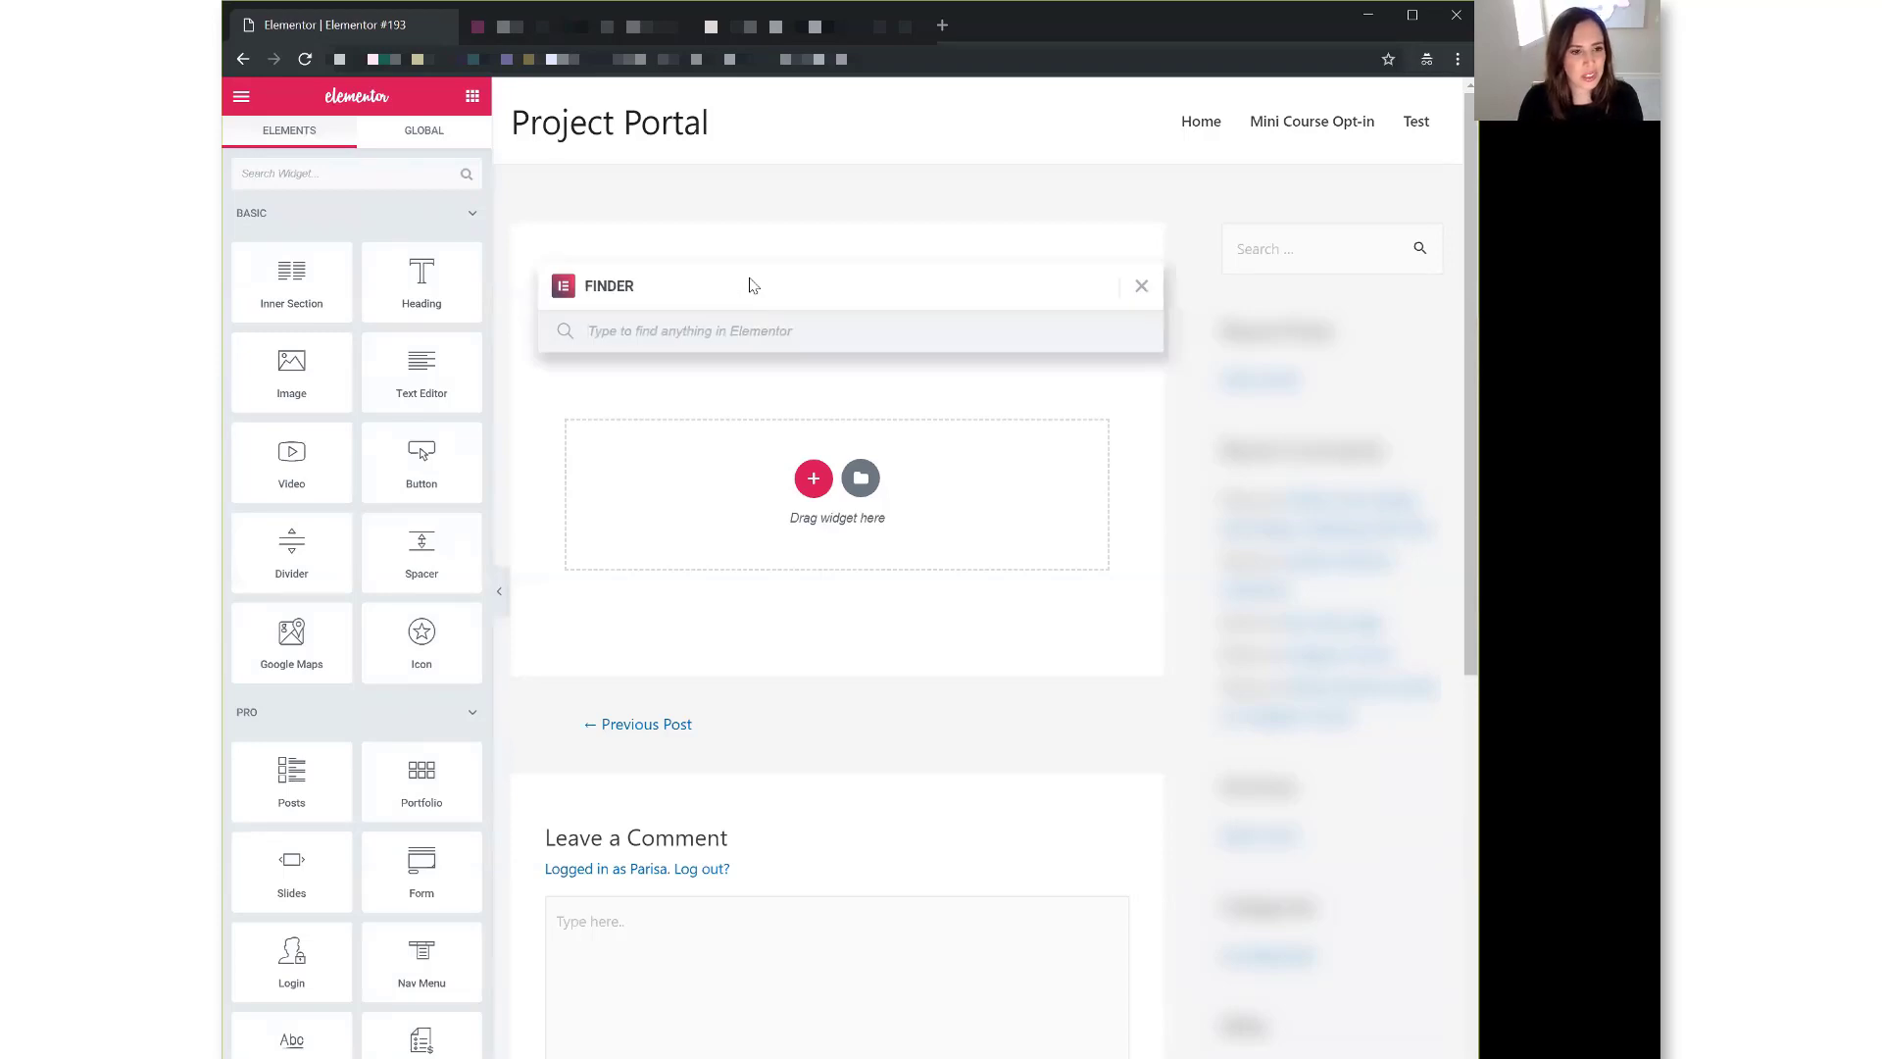
text(Settings)
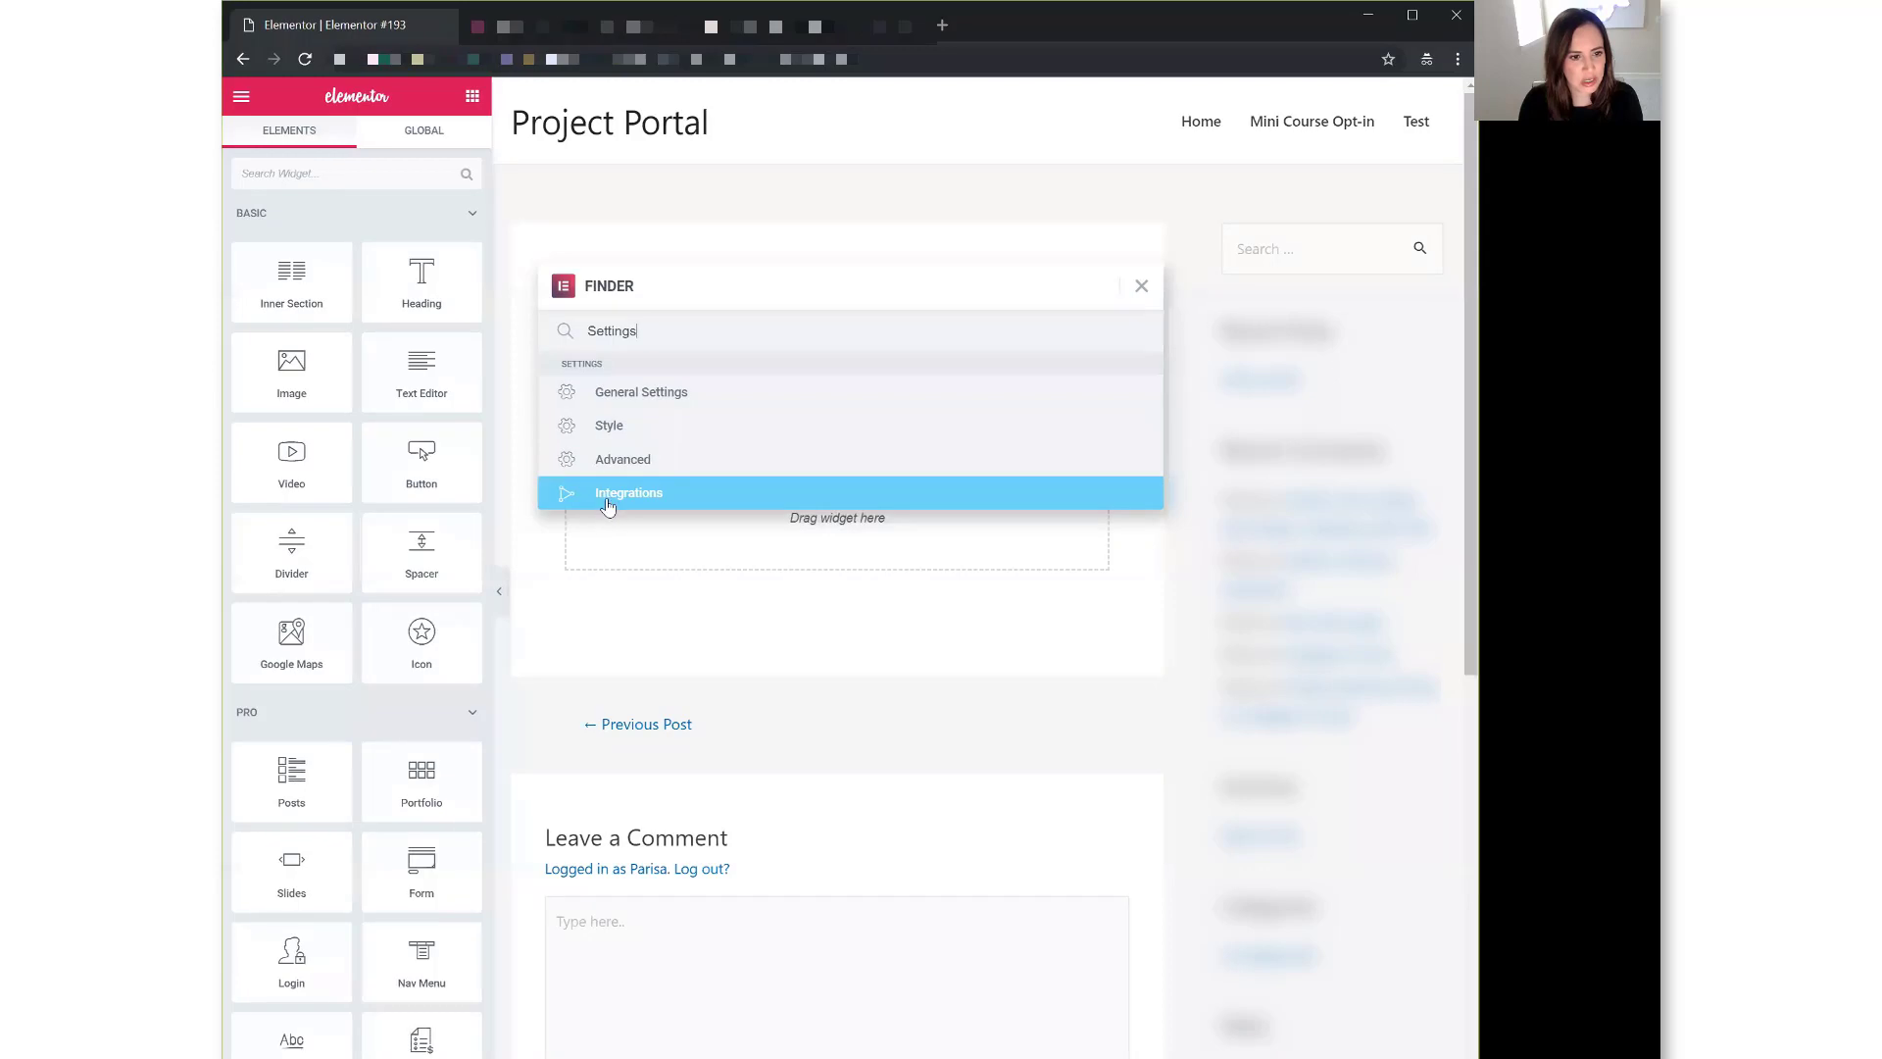
double_click(644, 335)
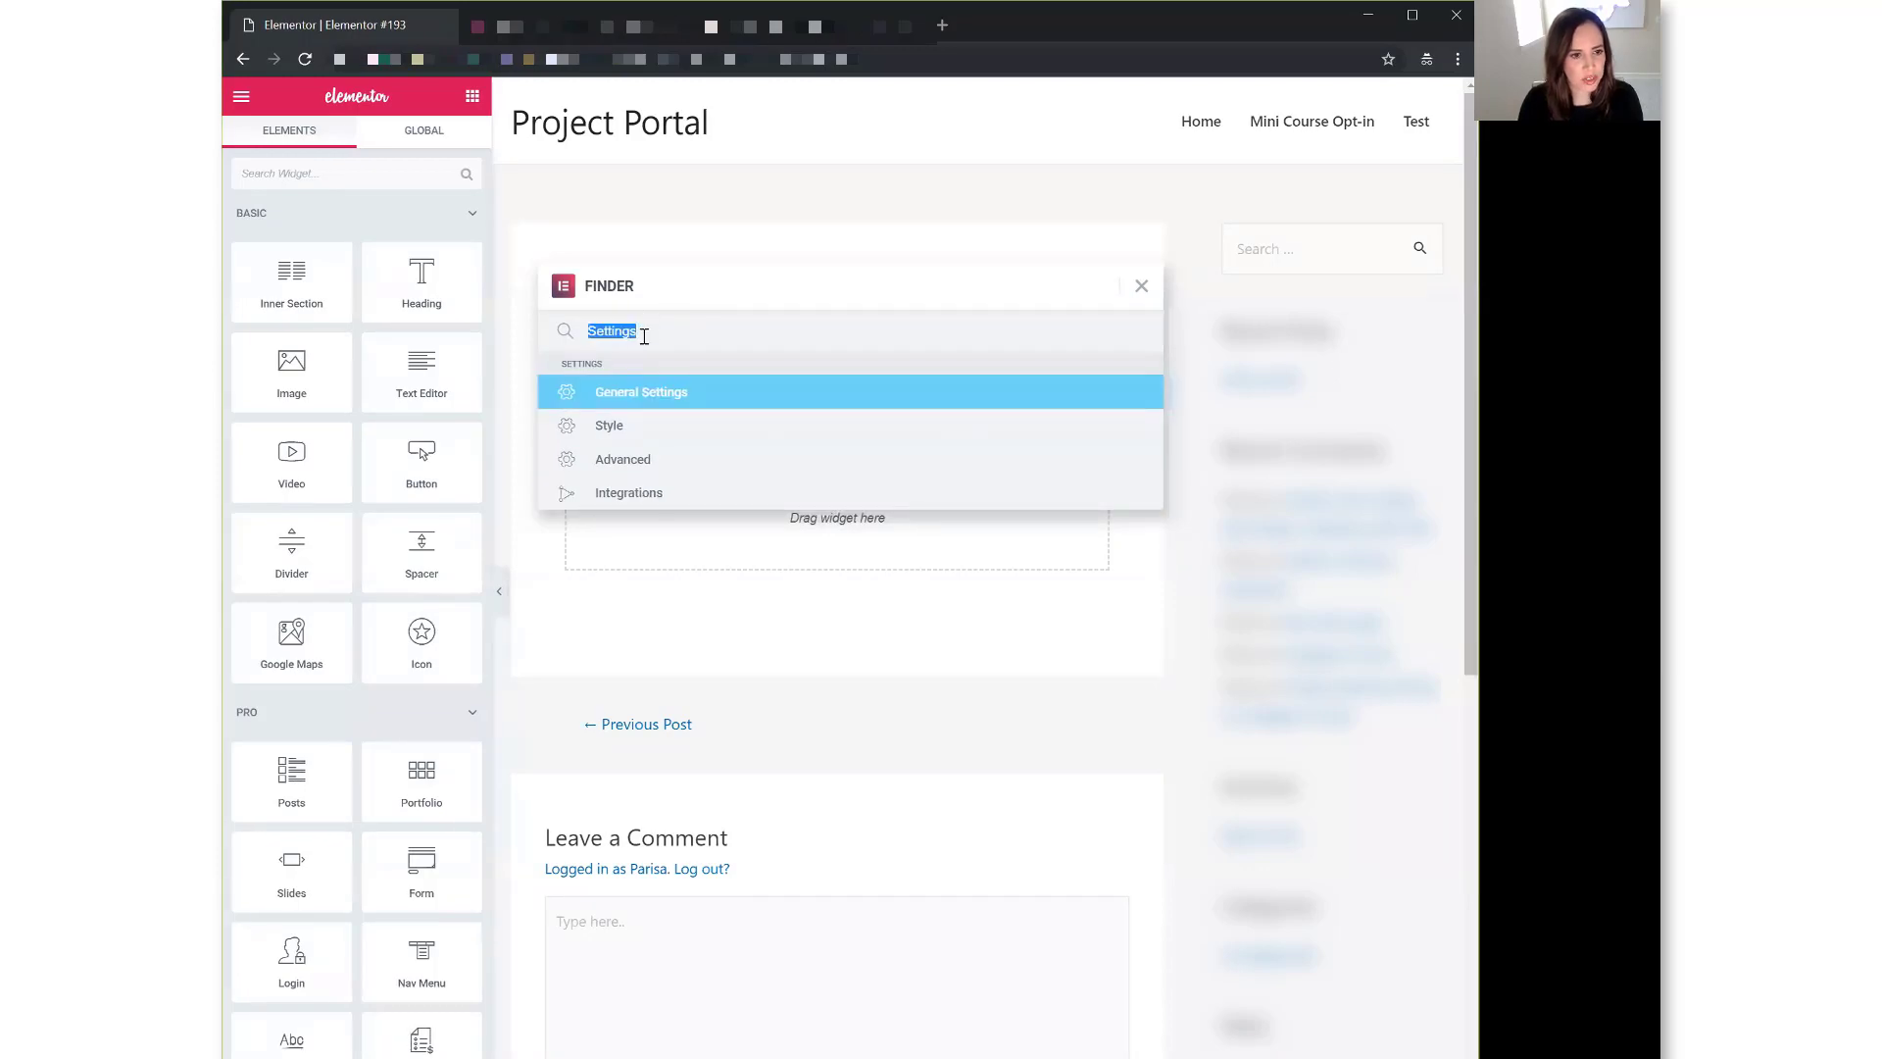
key(BackSpace)
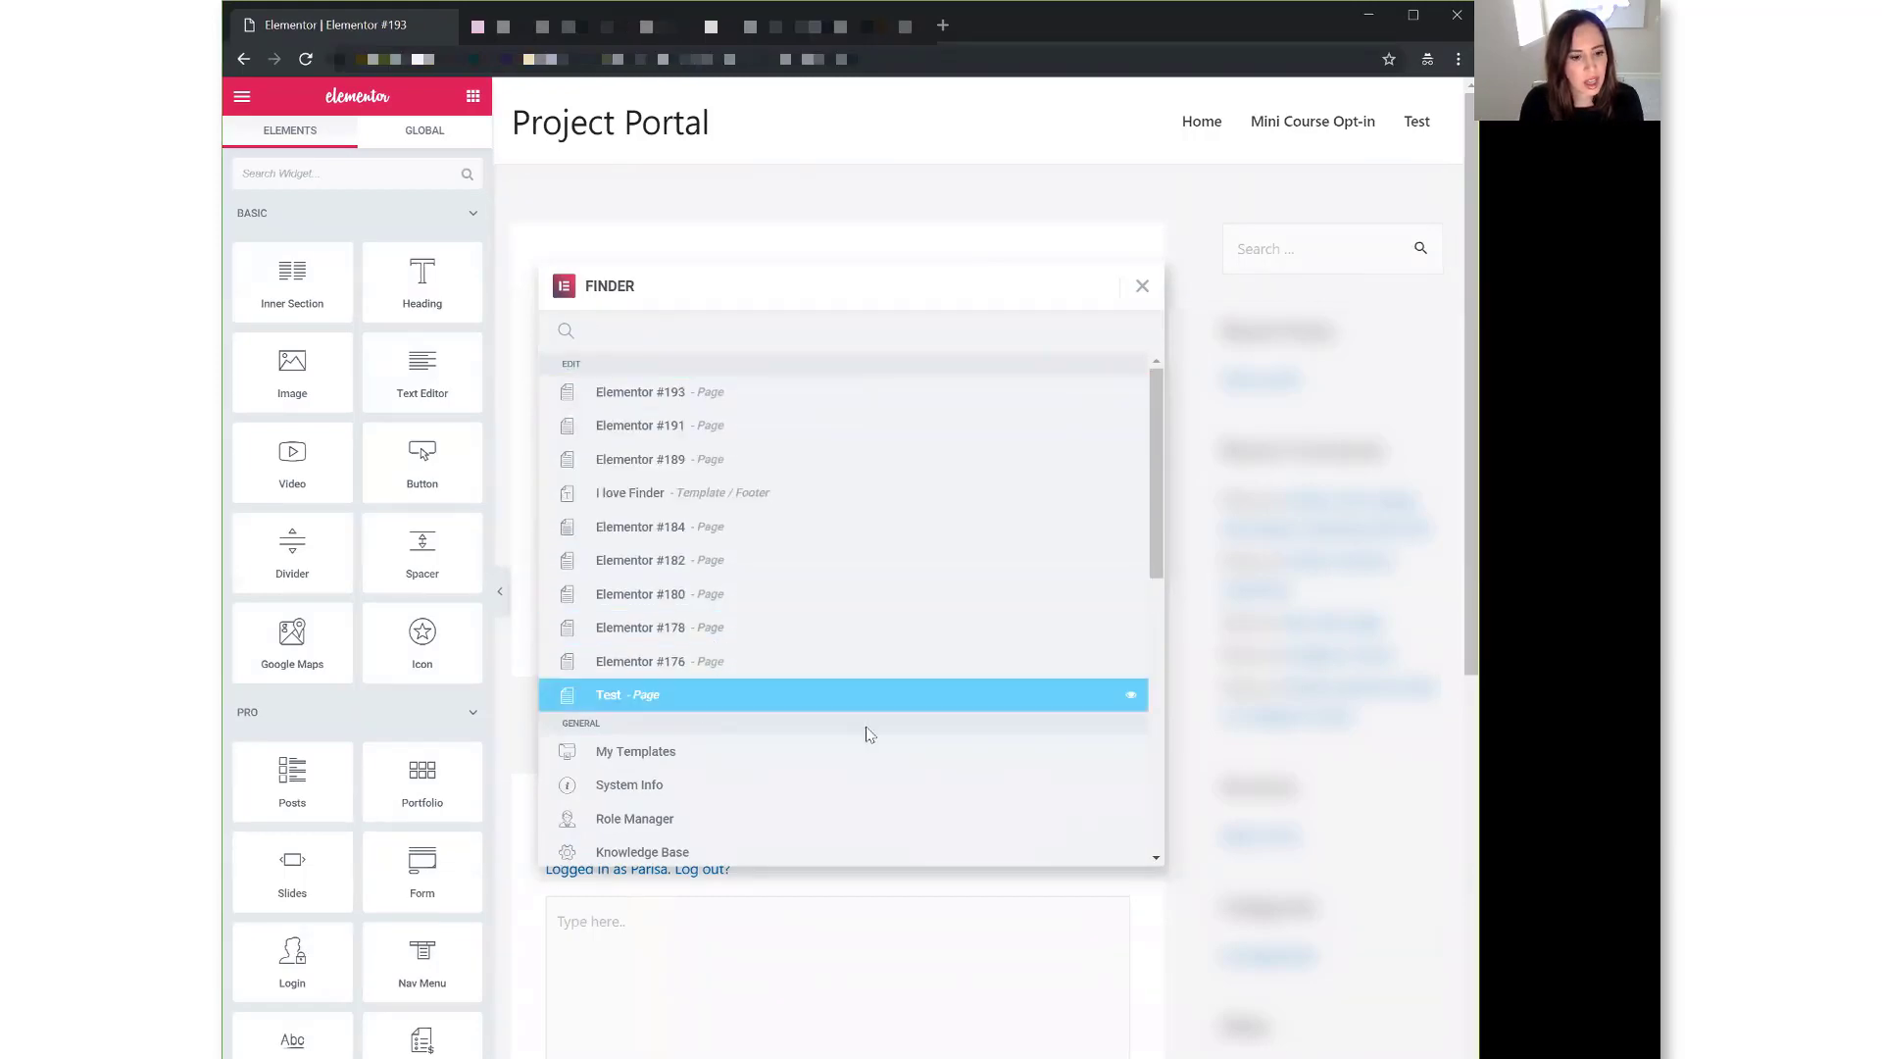
scroll(862, 743, down, 2)
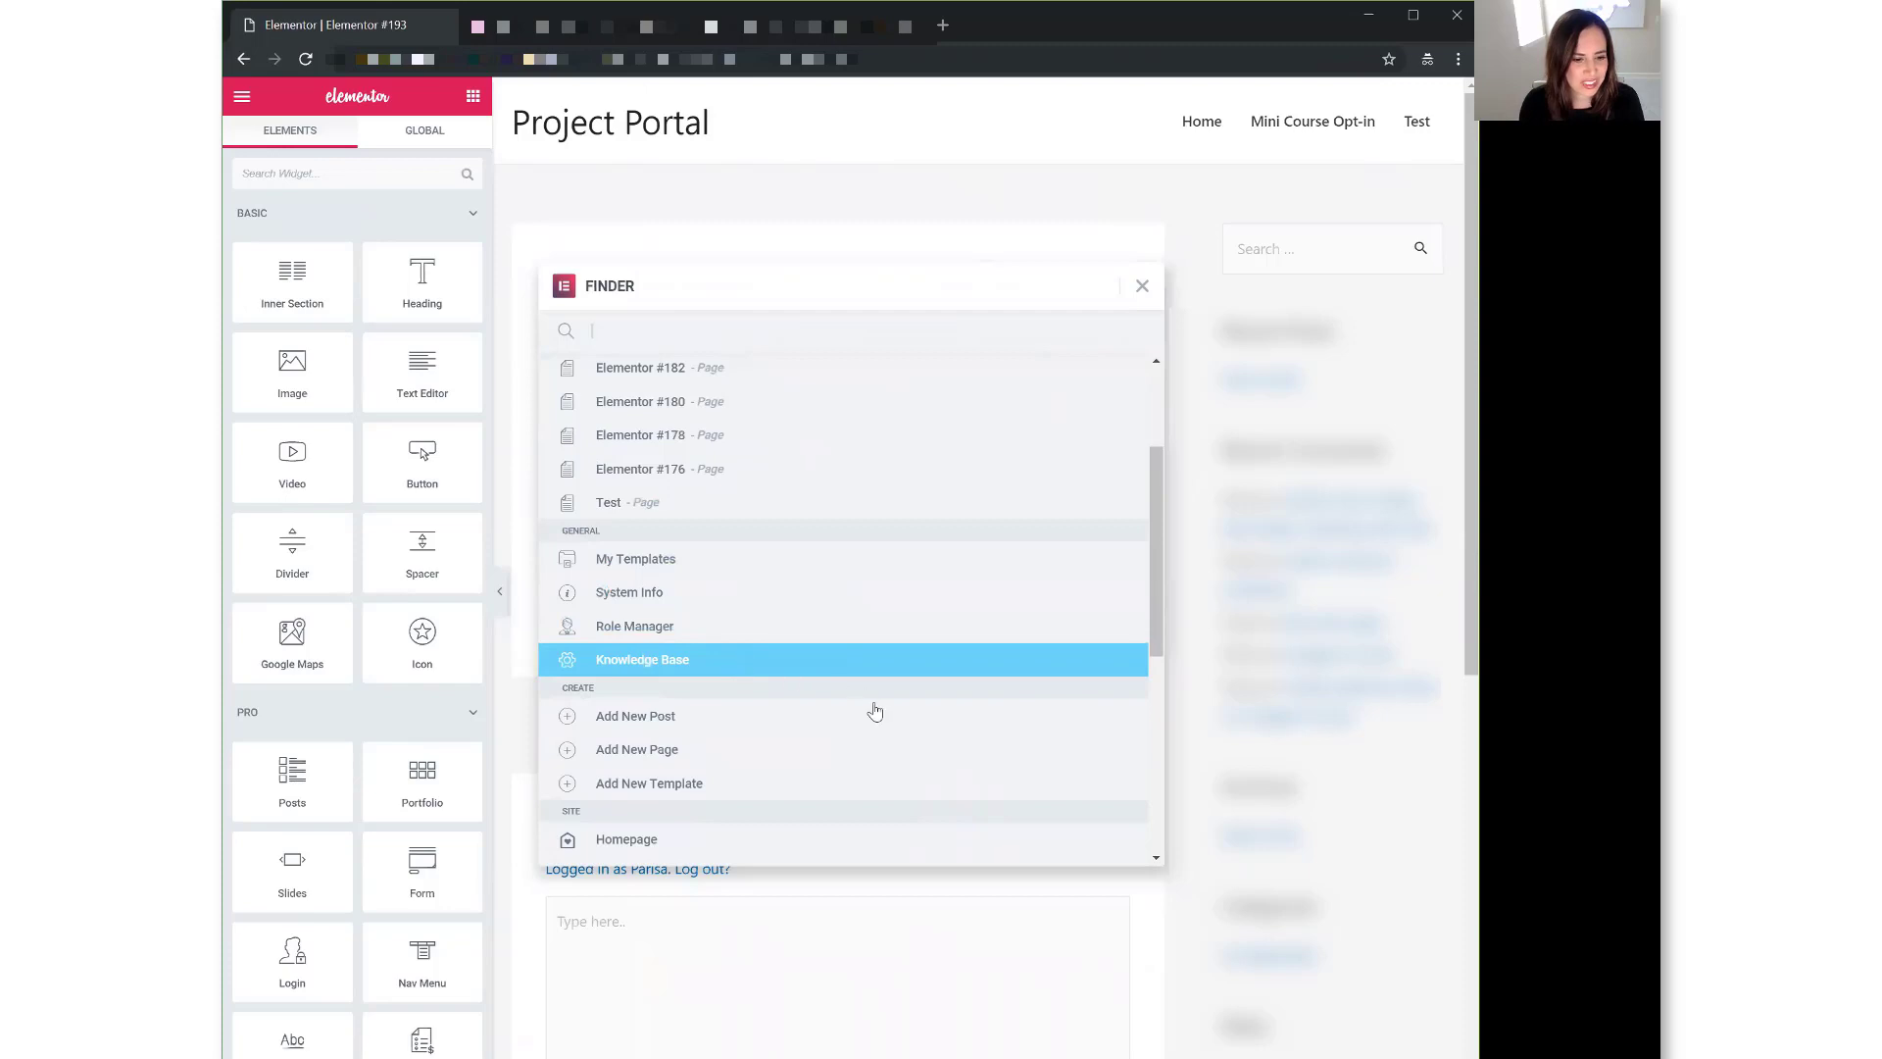
scroll(873, 710, down, 4)
scroll(873, 712, down, 4)
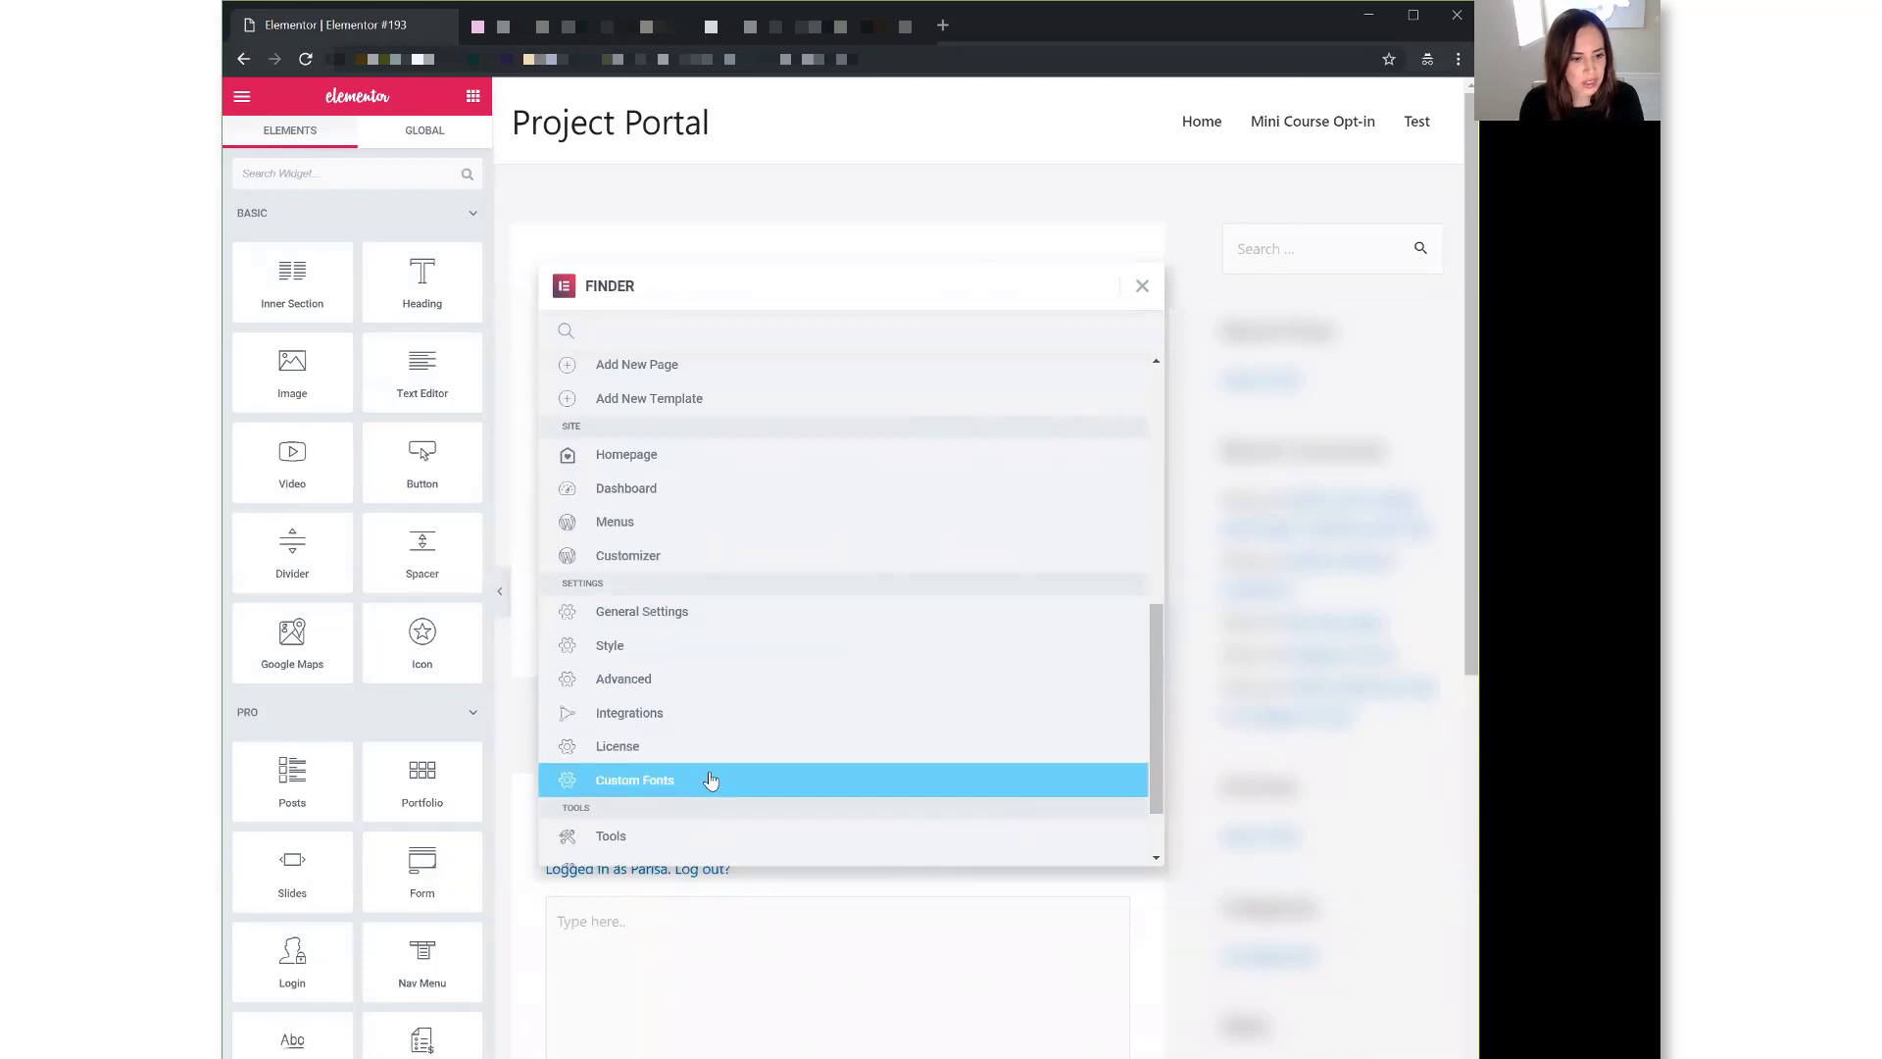
scroll(862, 784, down, 2)
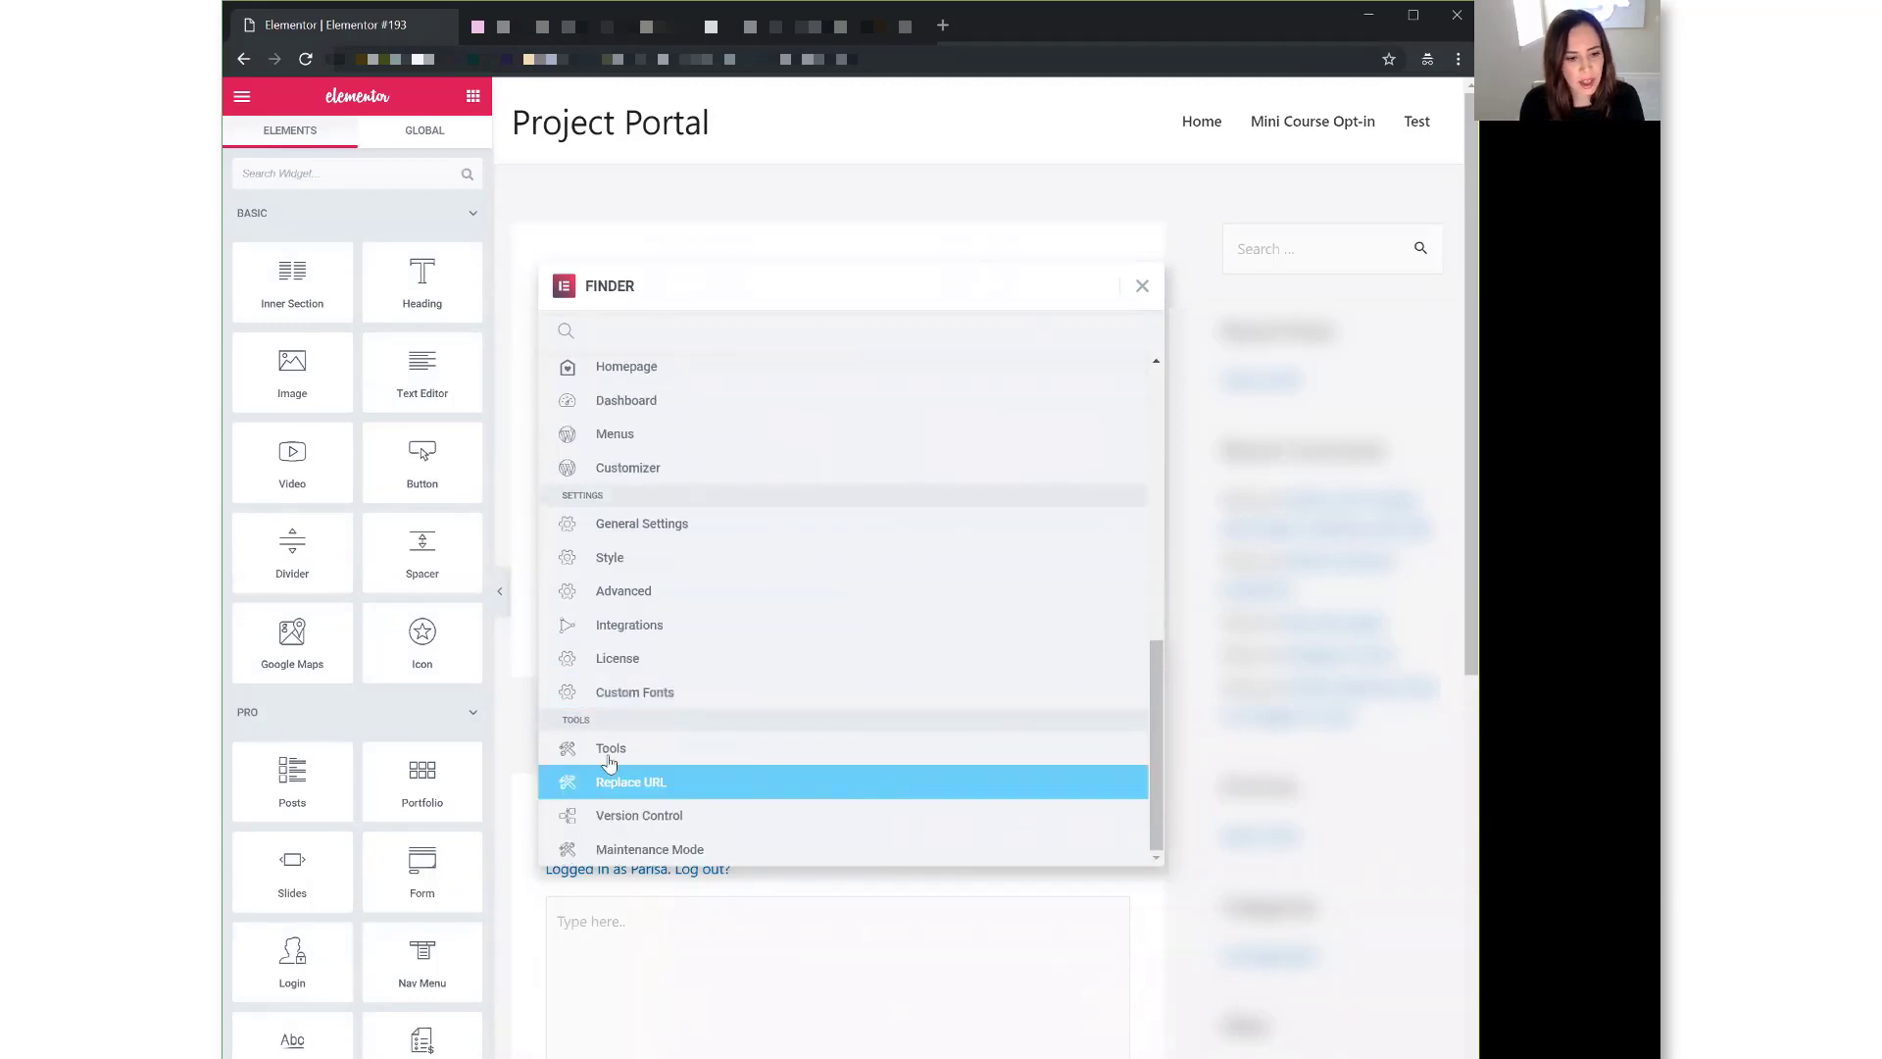
scroll(769, 828, up, 10)
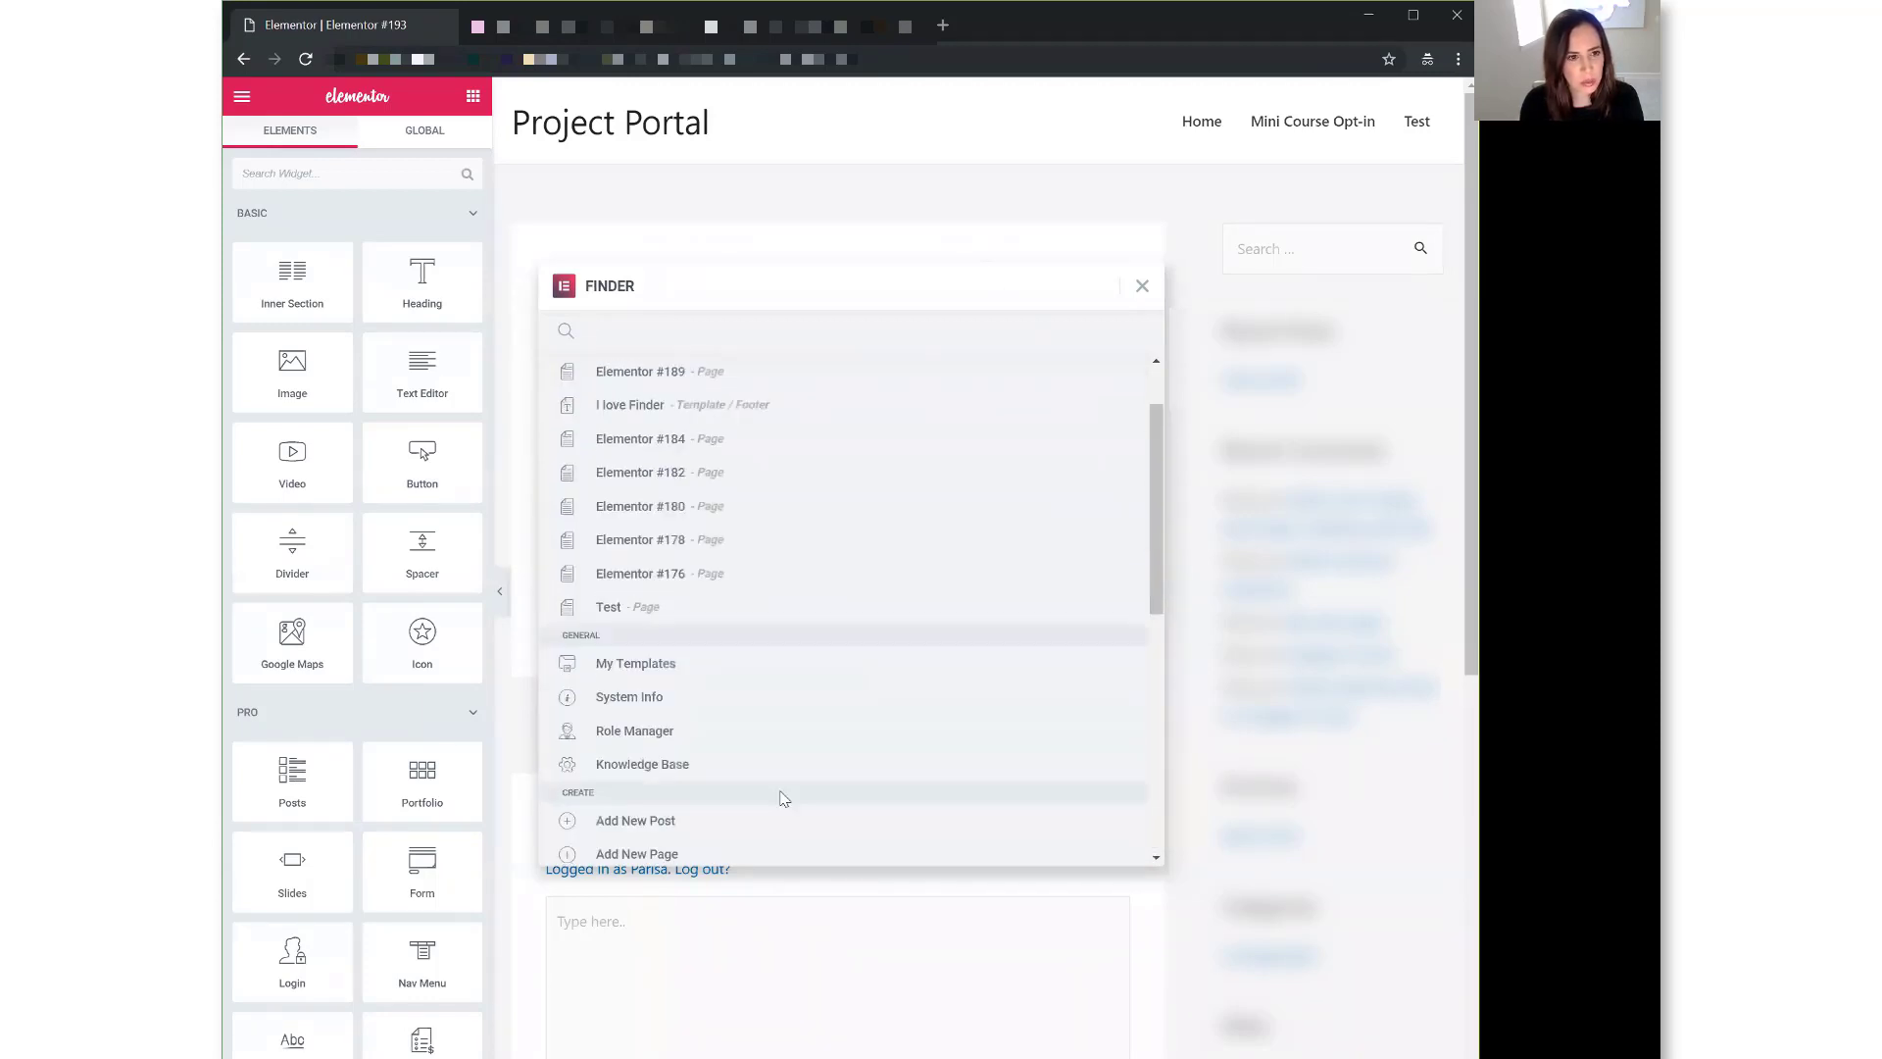
click(1139, 286)
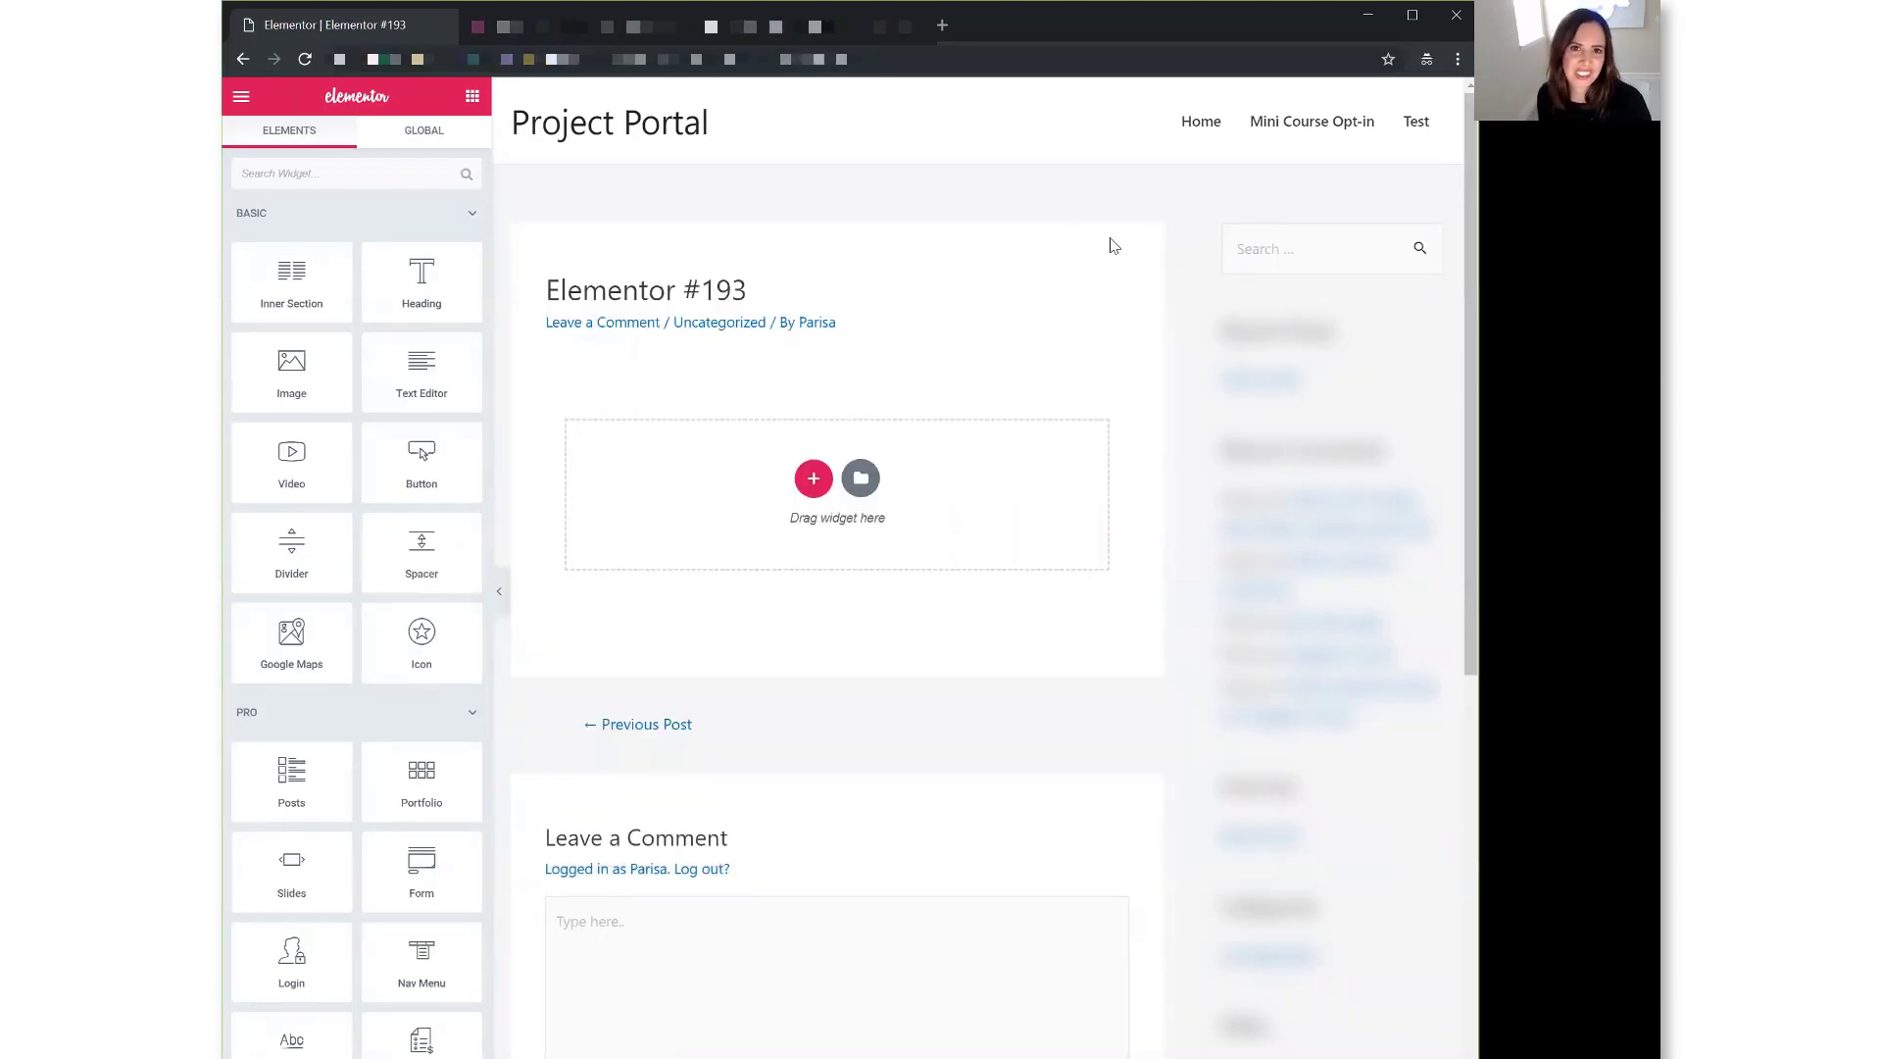